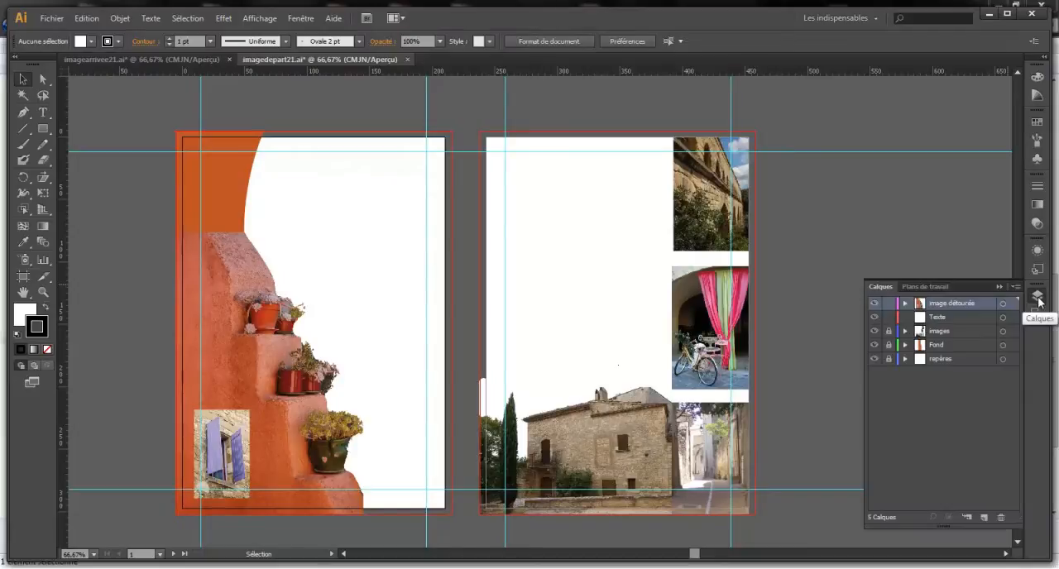
On the Texte layer, start a text line near the first page's upper margin, set to Semibold Italic at 72 pt
{"action": "left_click", "coordinate": [939, 319]}
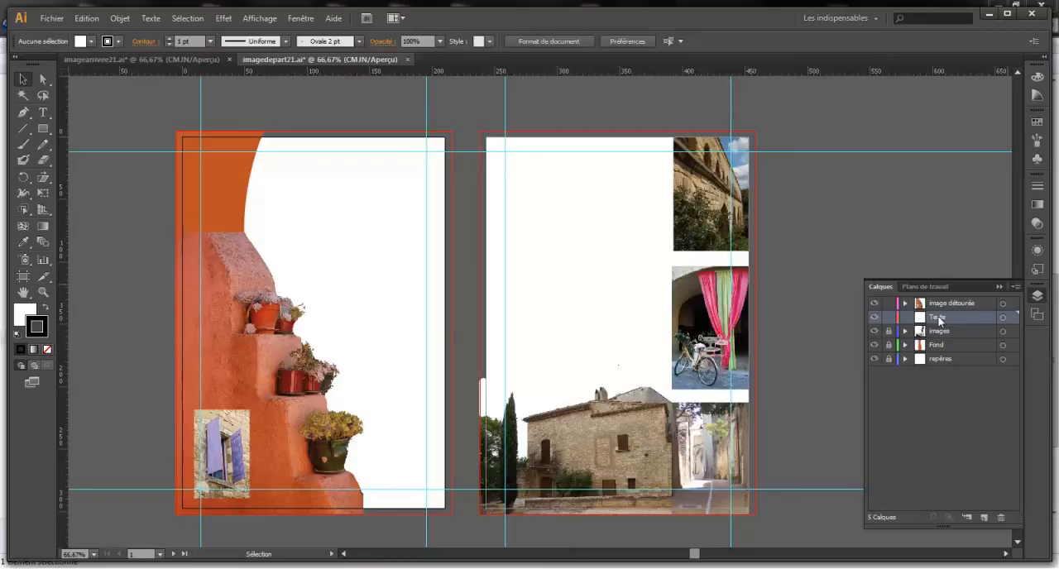
{"action": "left_click", "coordinate": [43, 114]}
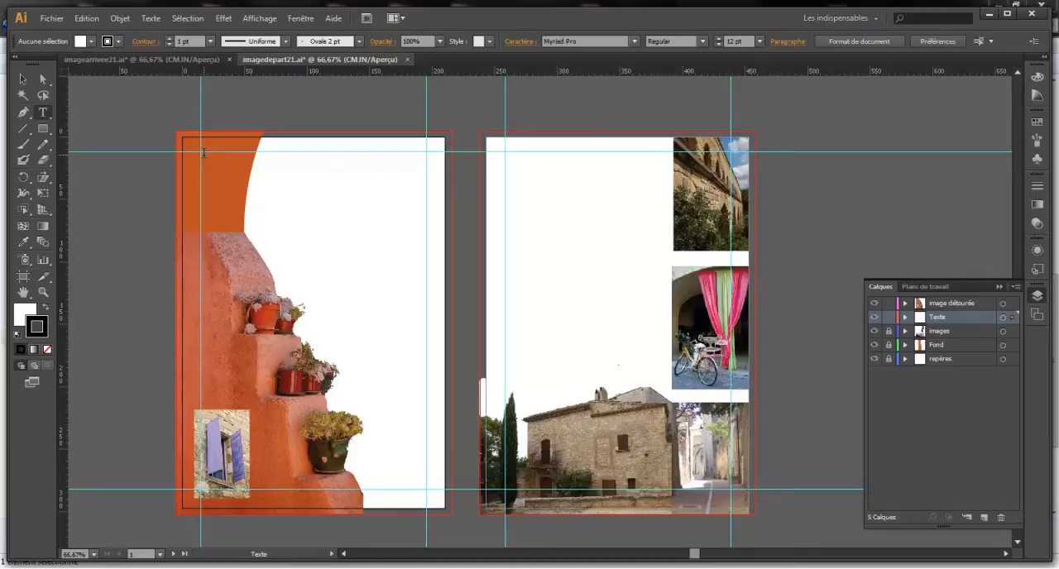
{"action": "left_click", "coordinate": [204, 153]}
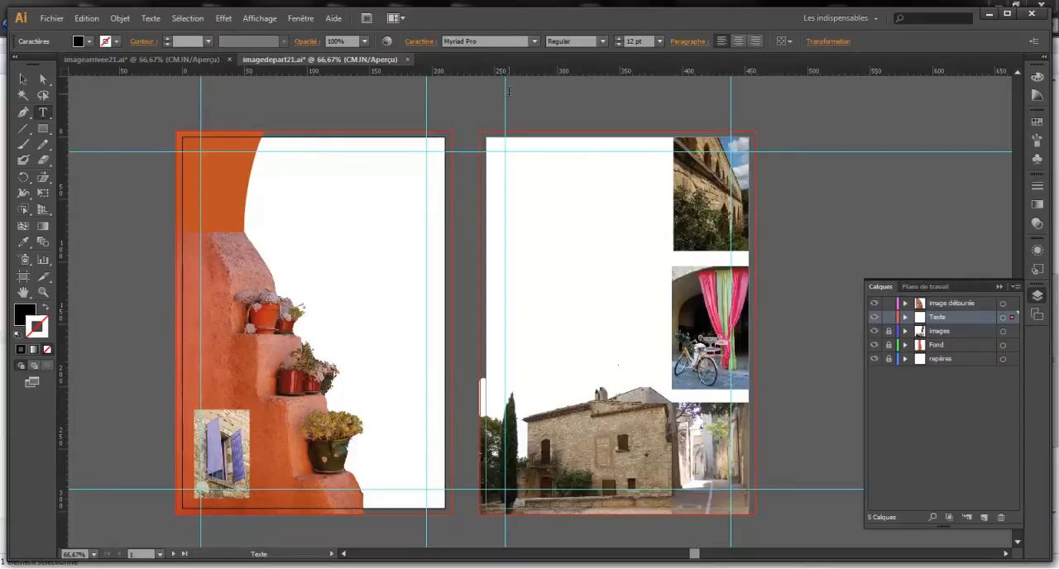
{"action": "left_click", "coordinate": [659, 41]}
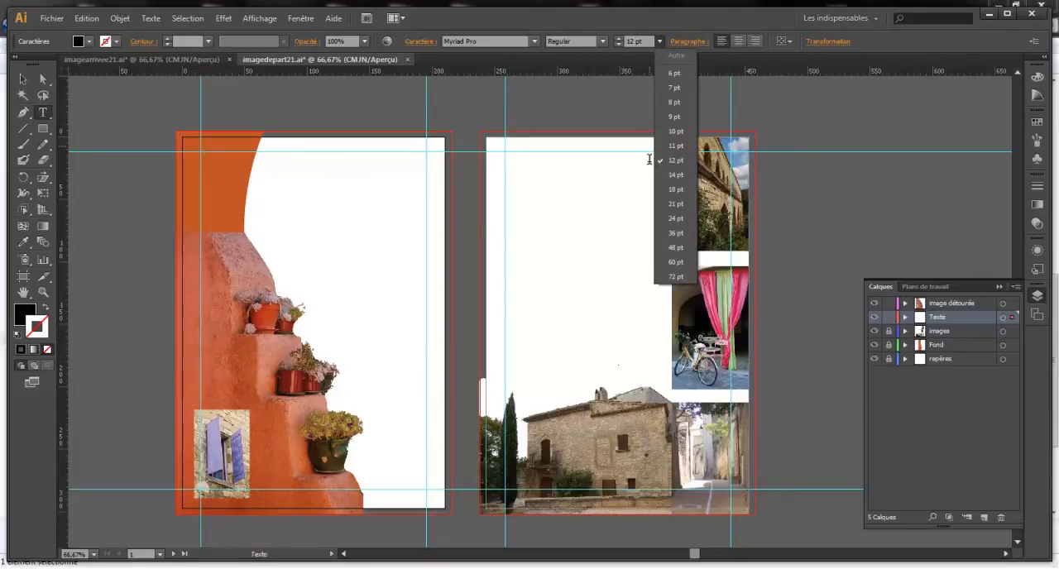
{"action": "left_click", "coordinate": [676, 276]}
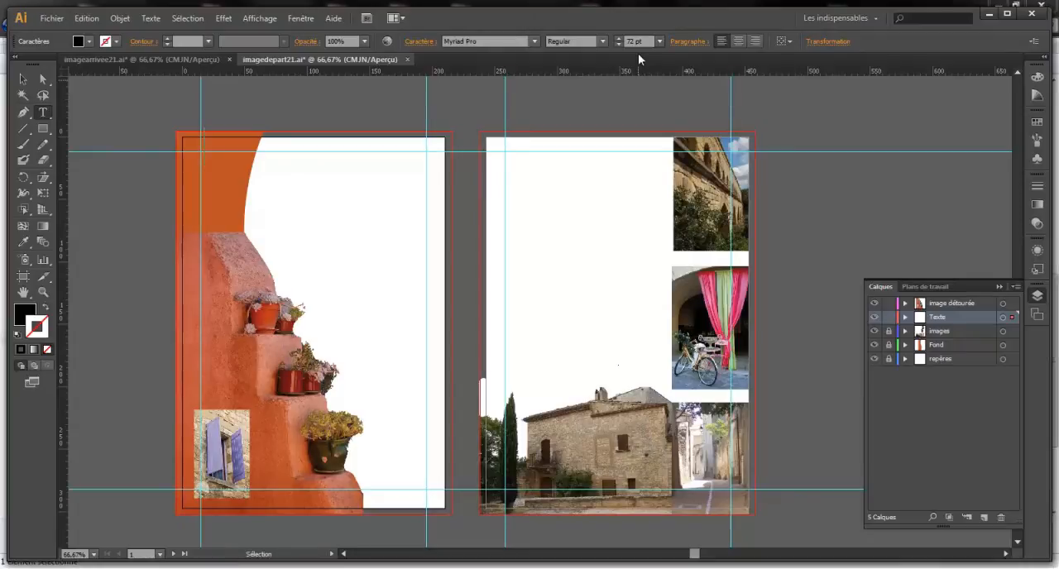
{"action": "left_click", "coordinate": [603, 42]}
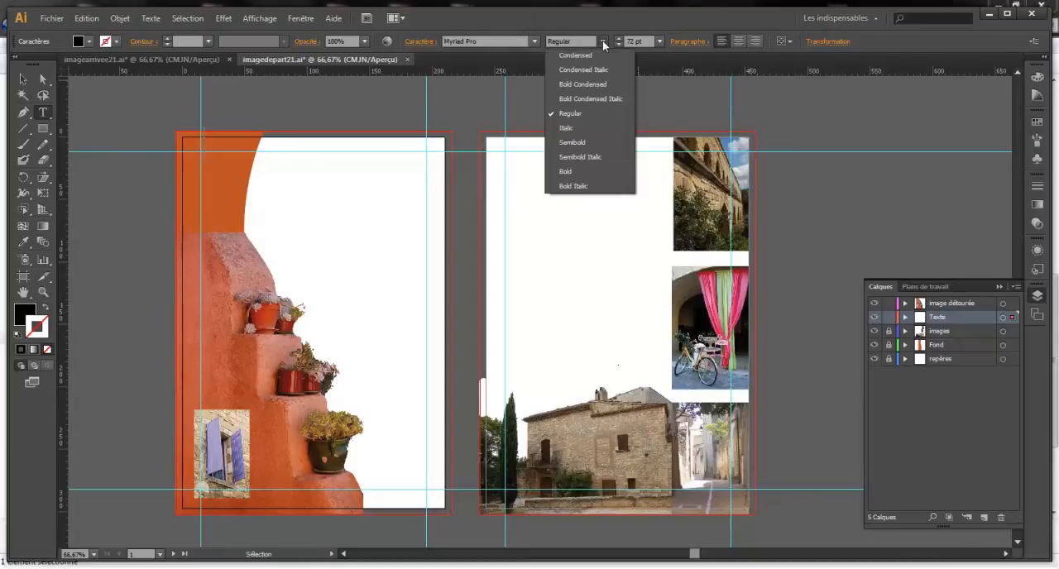
{"action": "left_click", "coordinate": [598, 160]}
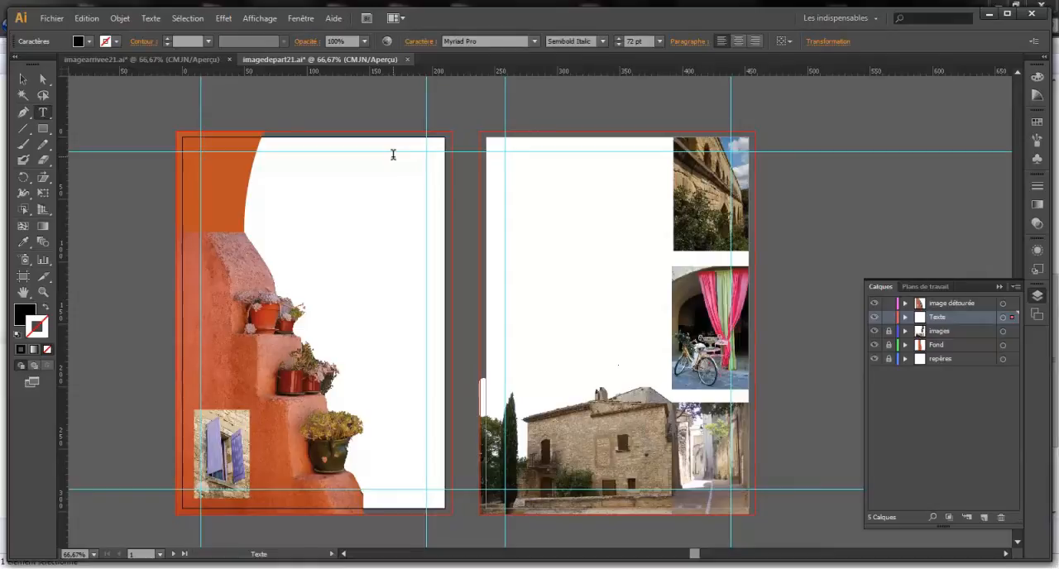
Set the text fill to purple and enter the title "Visite en Provence" on the first page
{"action": "left_click", "coordinate": [77, 42]}
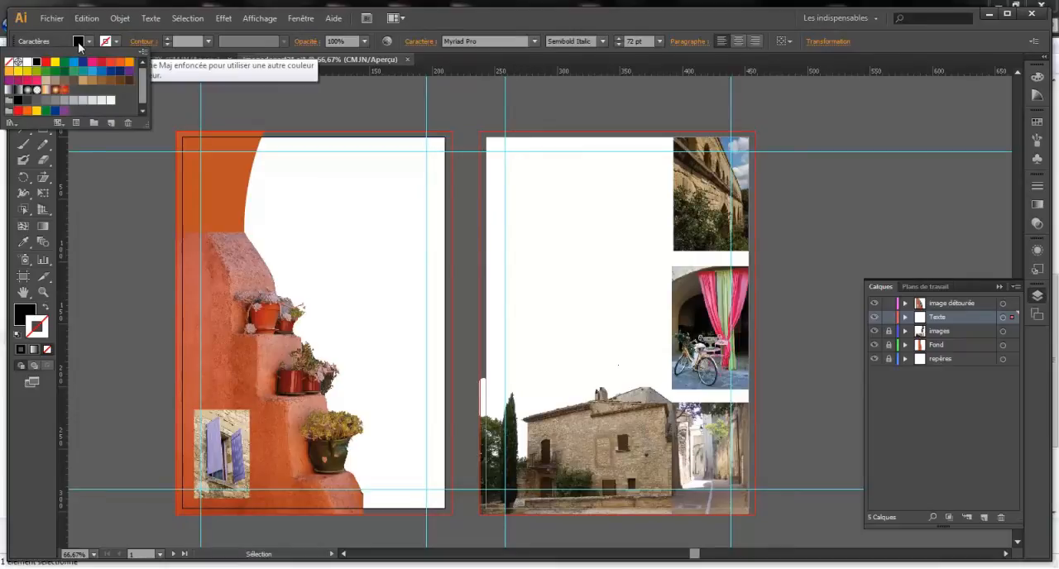
{"action": "left_click", "coordinate": [78, 42]}
{"action": "left_click", "coordinate": [78, 42]}
{"action": "left_click", "coordinate": [77, 42]}
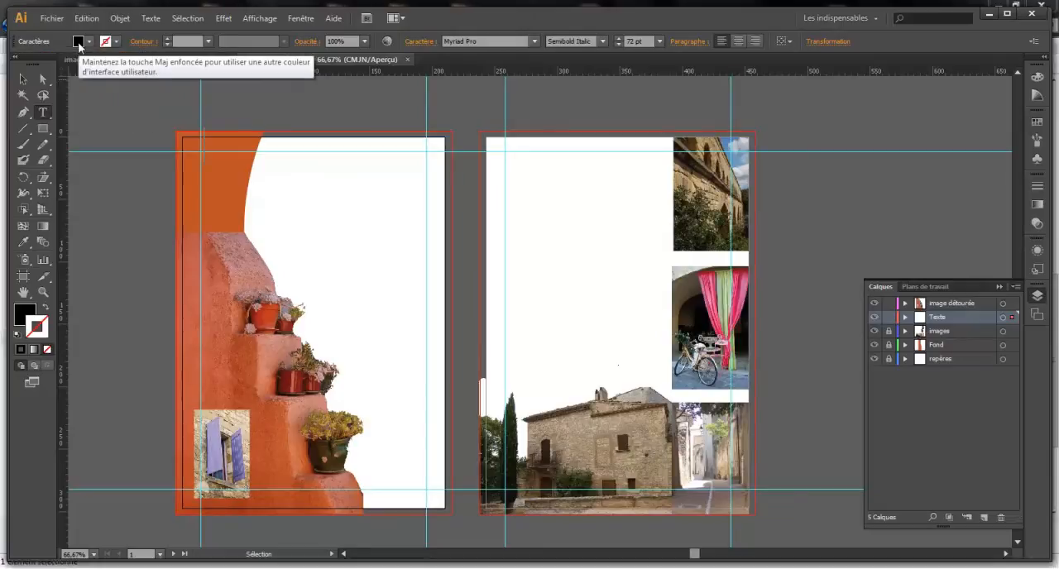
{"action": "left_click", "coordinate": [78, 42]}
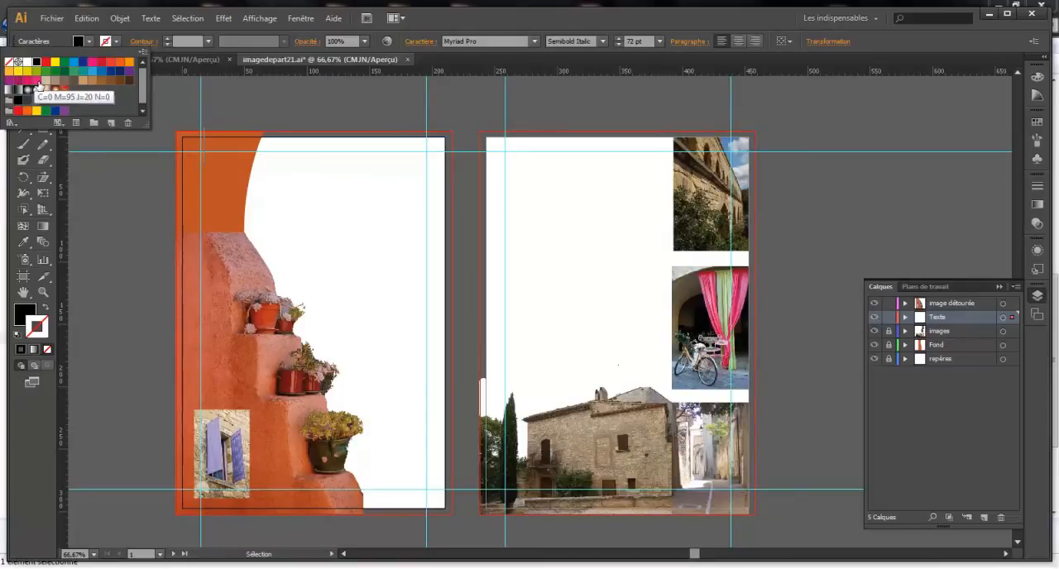
{"action": "left_click", "coordinate": [65, 112]}
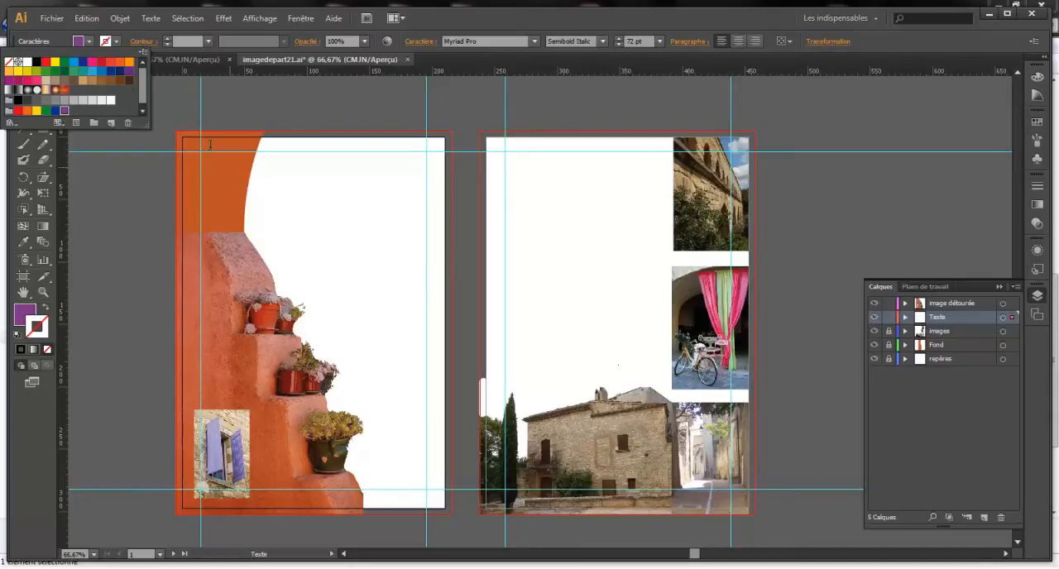
{"action": "left_click", "coordinate": [80, 43]}
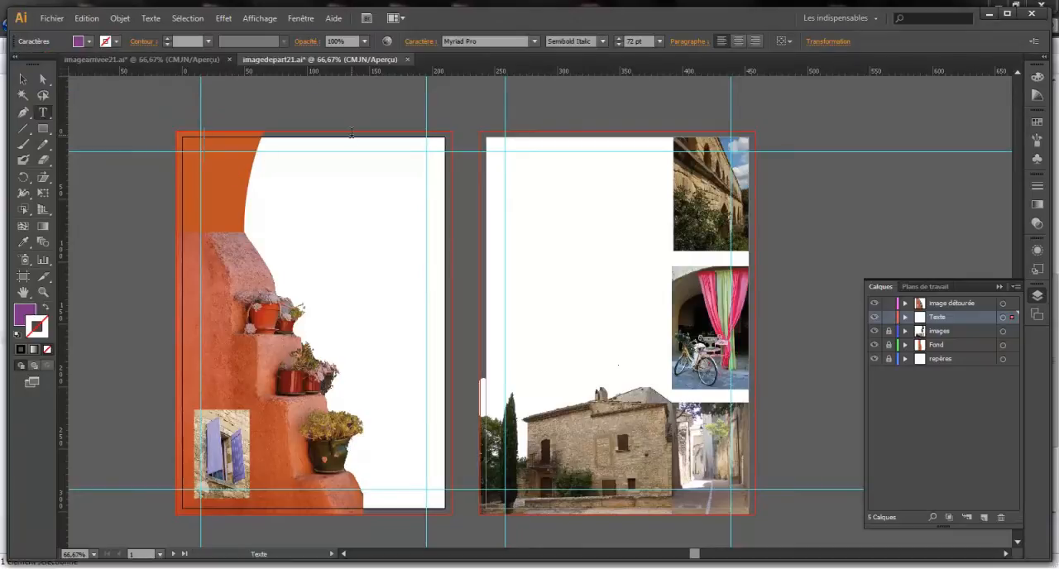
{"action": "type", "text": "Visite e"}
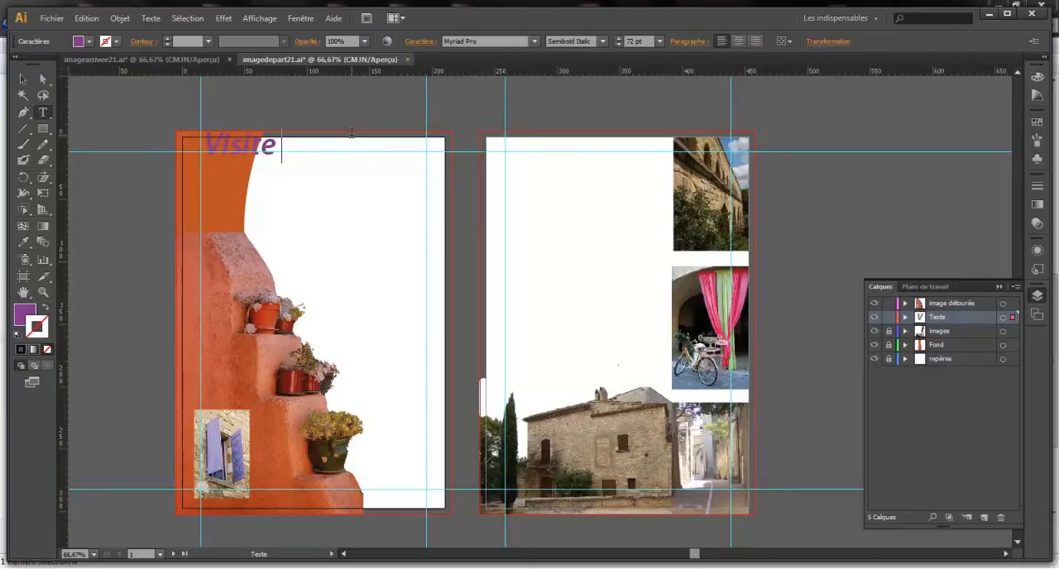
{"action": "type", "text": "n Provence"}
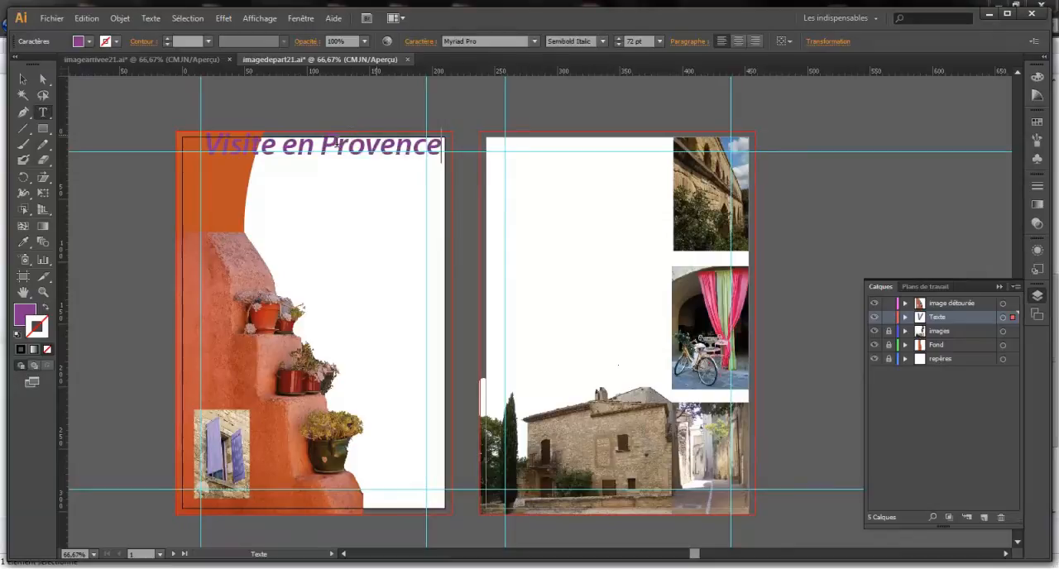
Move the title just below the upper margin guide and align its start with the page's left margin guide
{"action": "left_click", "coordinate": [22, 78]}
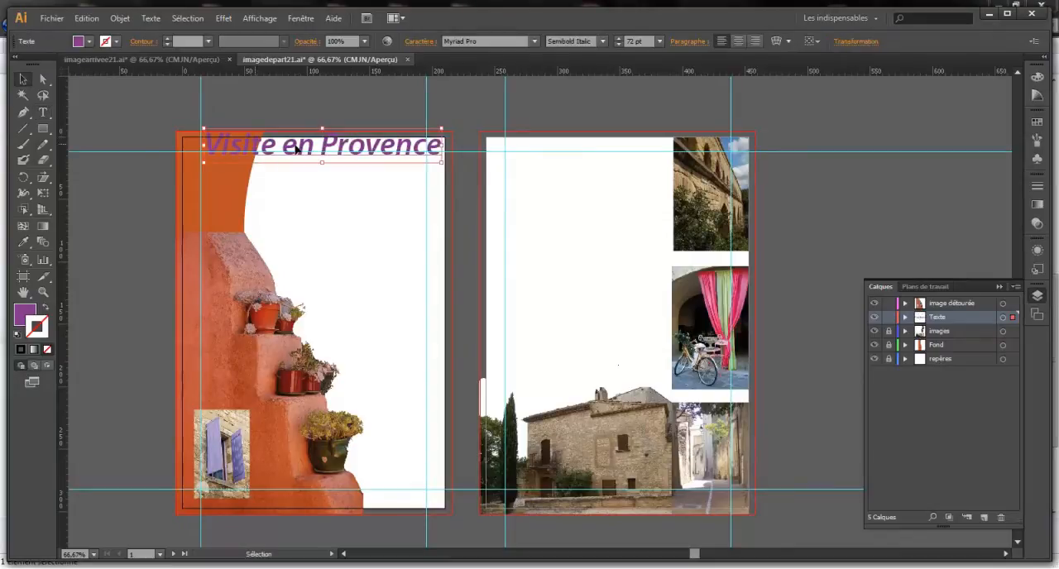
{"action": "left_click_drag", "start_coordinate": [302, 147], "coordinate": [303, 169]}
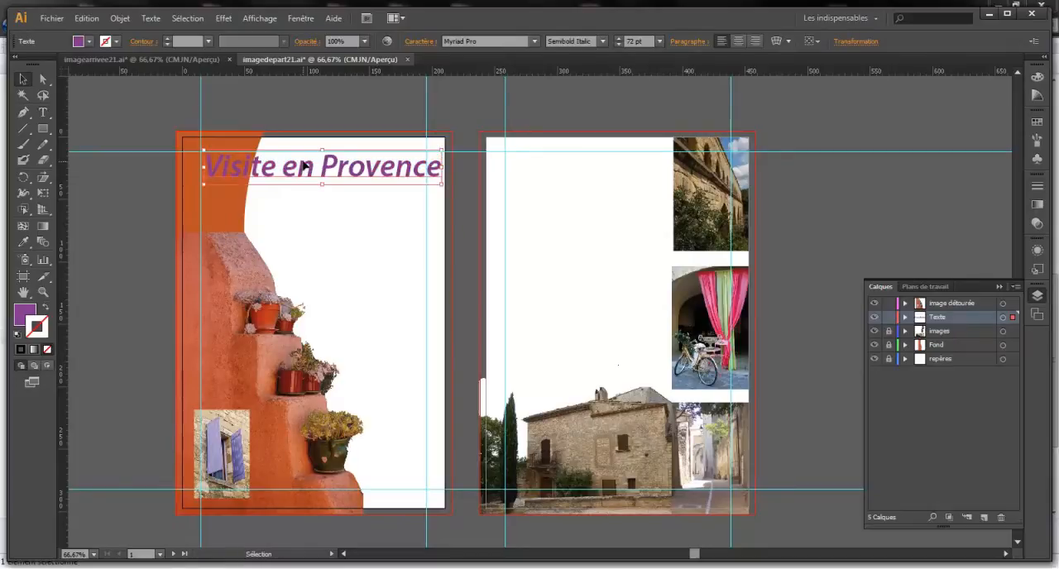
{"action": "left_click_drag", "start_coordinate": [304, 165], "coordinate": [295, 168]}
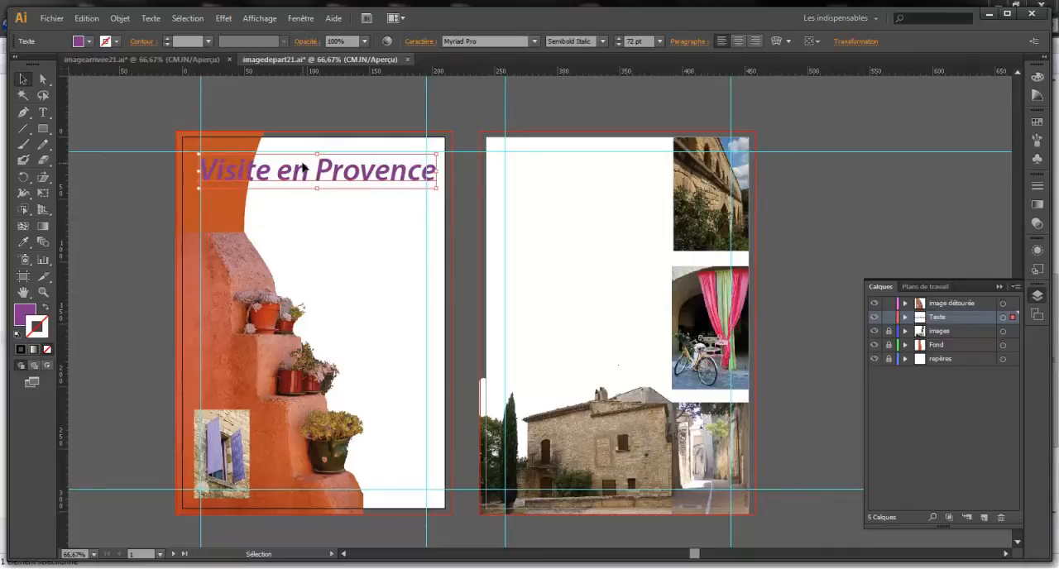
{"action": "key", "text": "Right"}
{"action": "key", "text": "Right"}
{"action": "key", "text": "Right"}
{"action": "key", "text": "Right"}
{"action": "key", "text": "Right"}
{"action": "key", "text": "Up"}
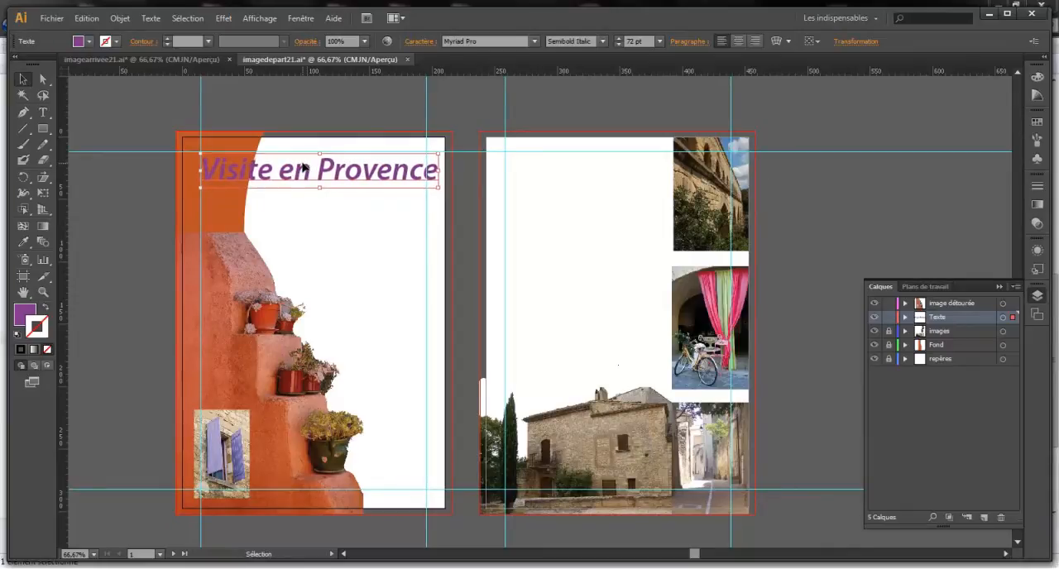
{"action": "key", "text": "Up"}
{"action": "key", "text": "Up"}
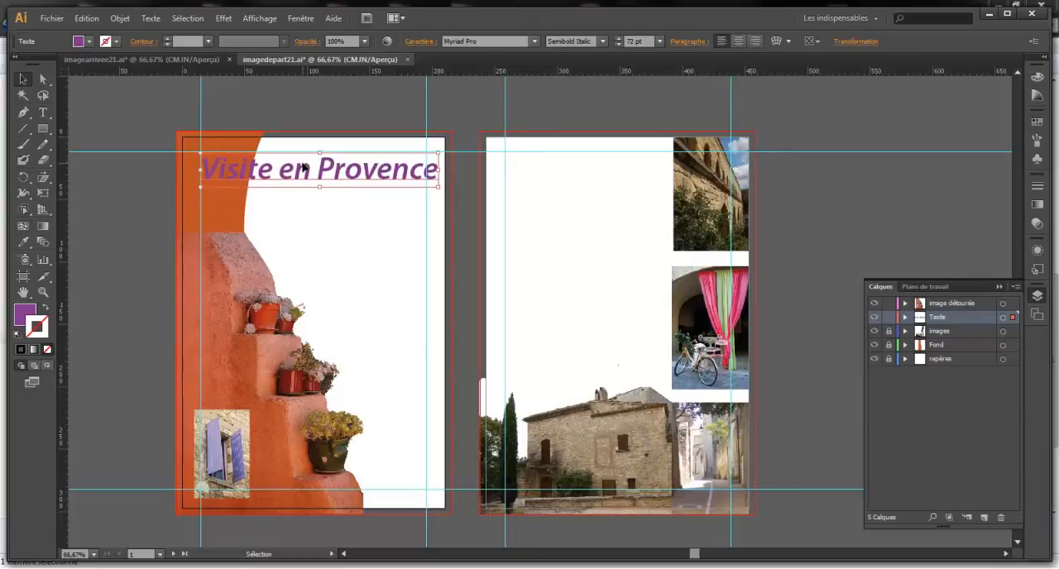
{"action": "left_click", "coordinate": [568, 97]}
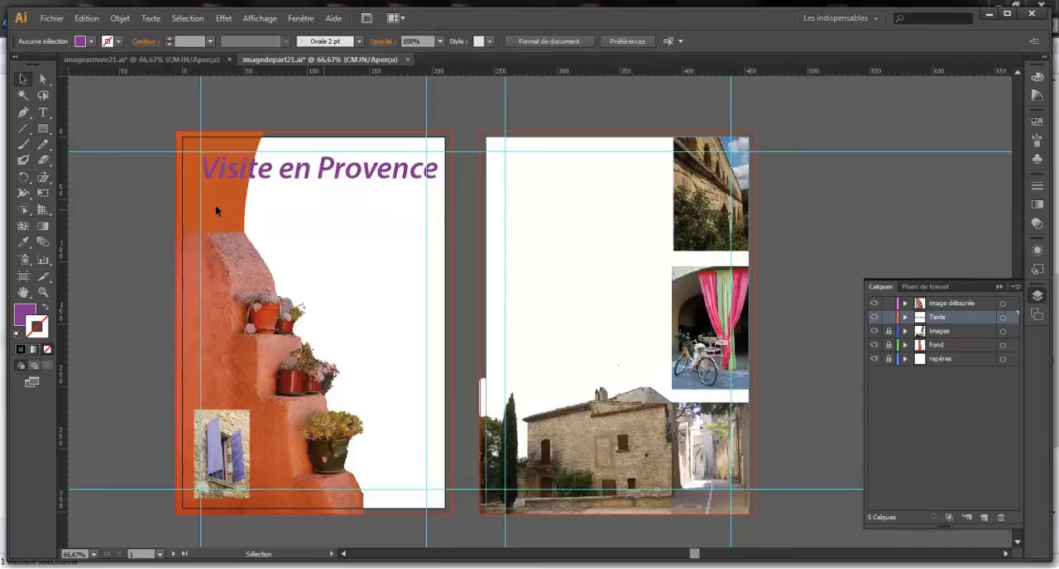
Draw a text frame beneath the title between the side margin guides and import Texte a.txt with the default import options
{"action": "left_click", "coordinate": [45, 113]}
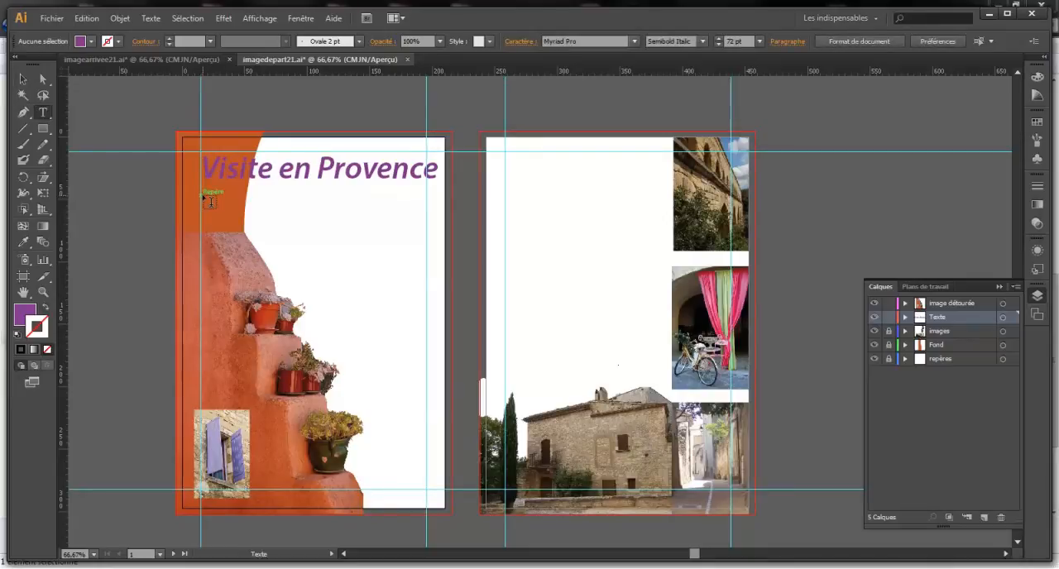
{"action": "left_click_drag", "start_coordinate": [204, 197], "coordinate": [424, 257]}
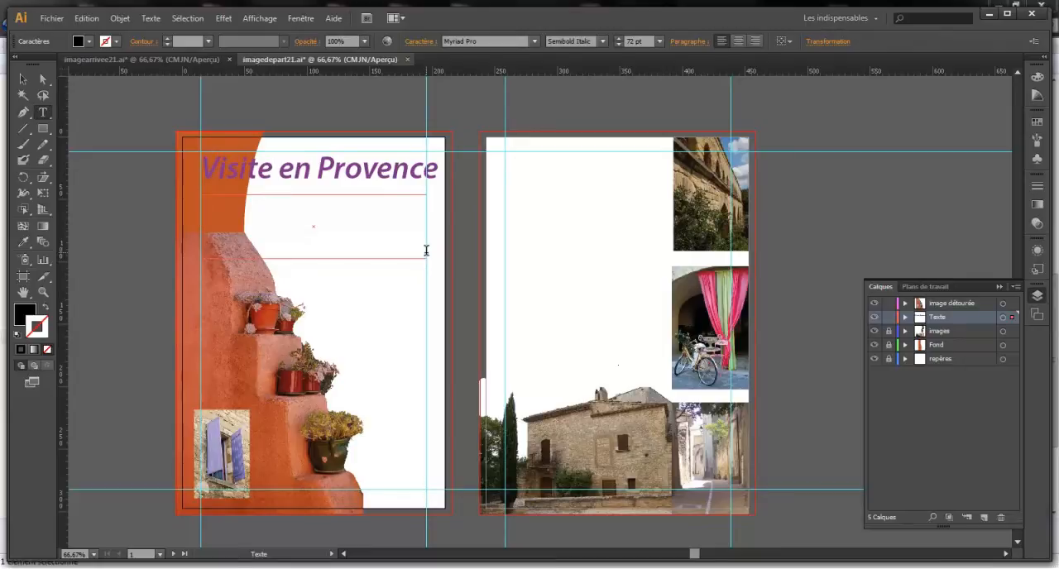
{"action": "left_click", "coordinate": [51, 18]}
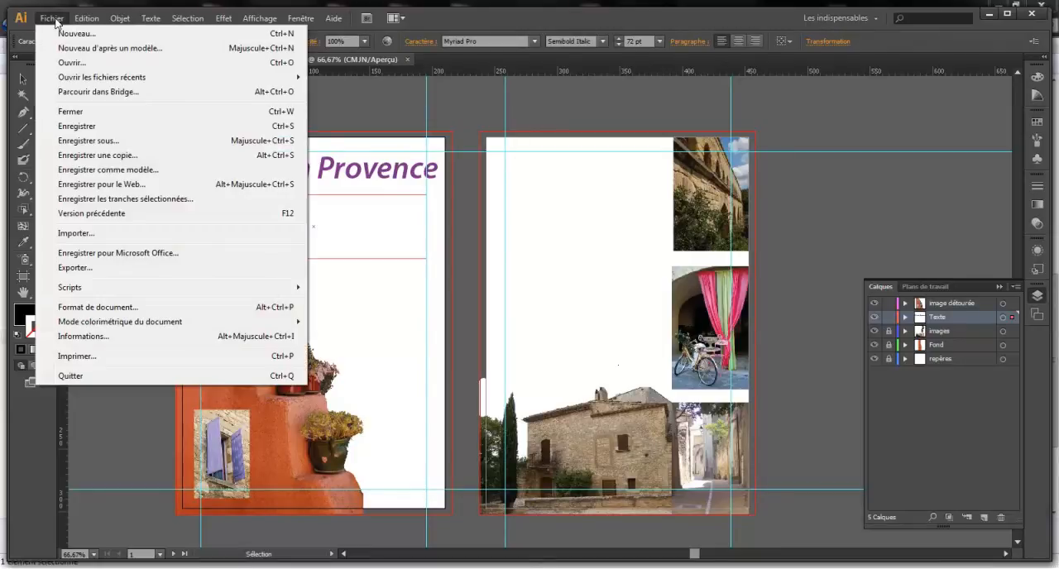
{"action": "left_click", "coordinate": [96, 234]}
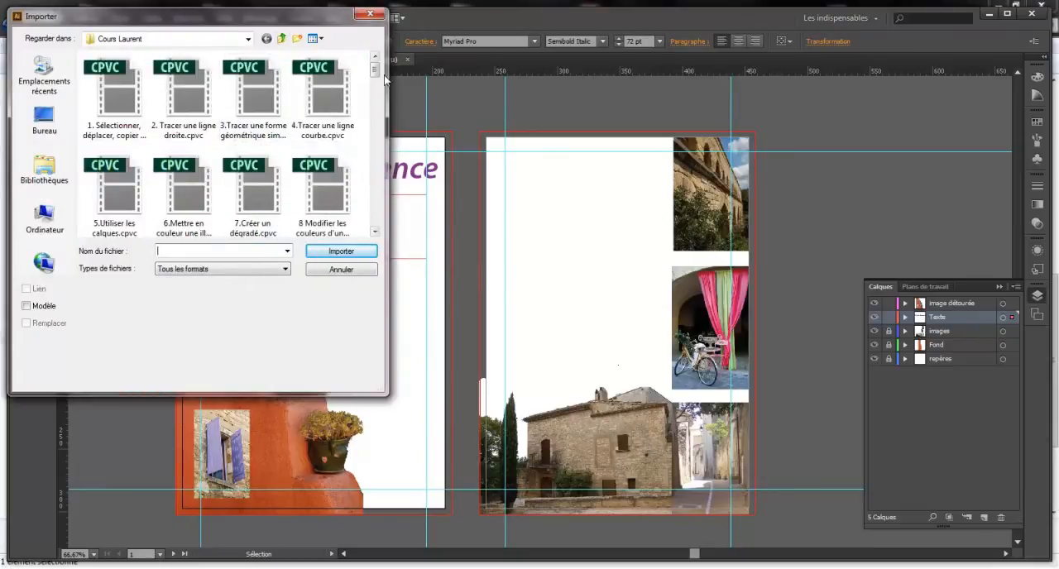
{"action": "left_click_drag", "start_coordinate": [374, 71], "coordinate": [376, 217]}
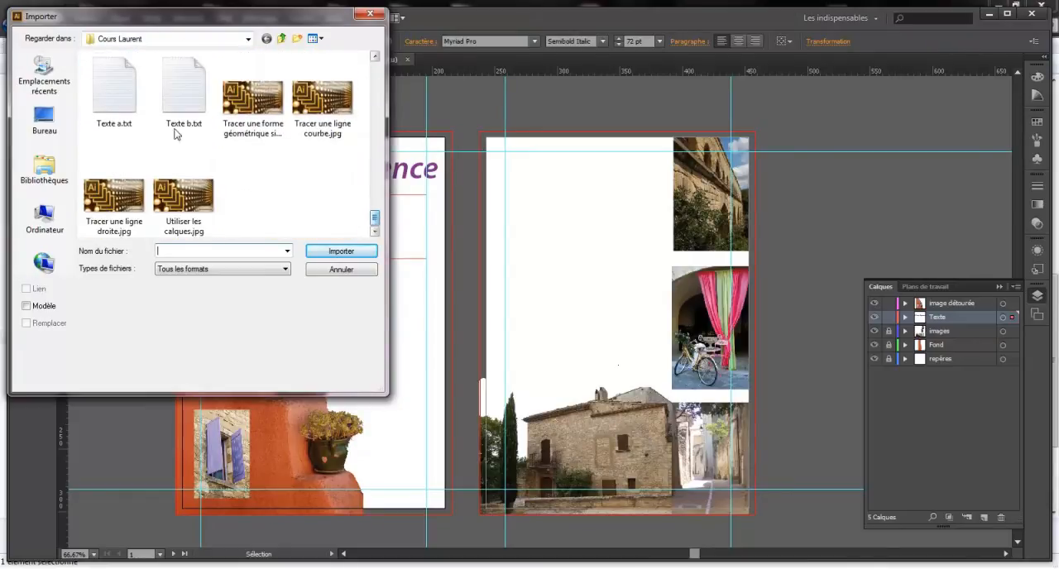
{"action": "double_click", "coordinate": [109, 91]}
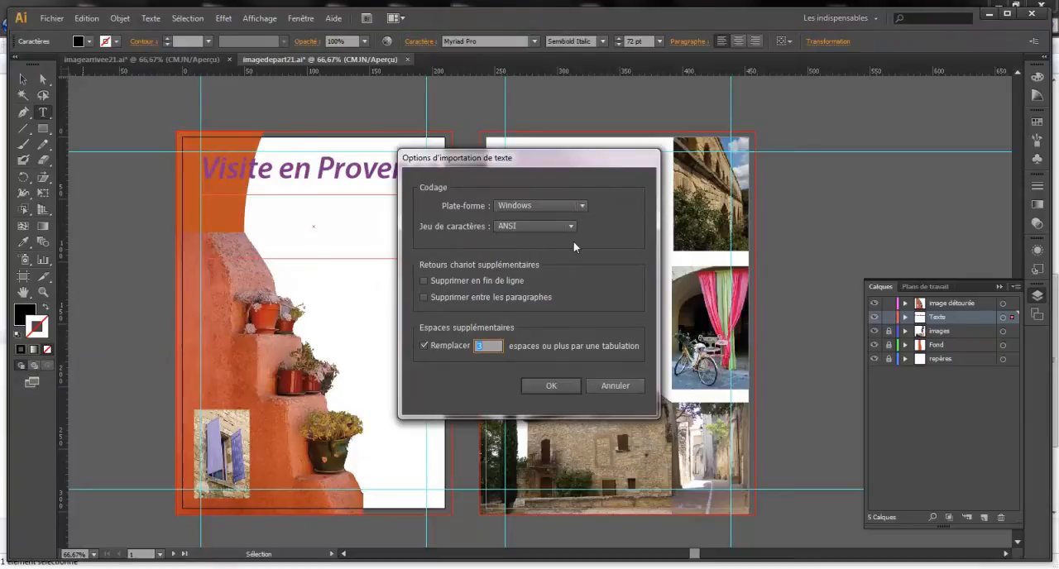
{"action": "left_click", "coordinate": [552, 385]}
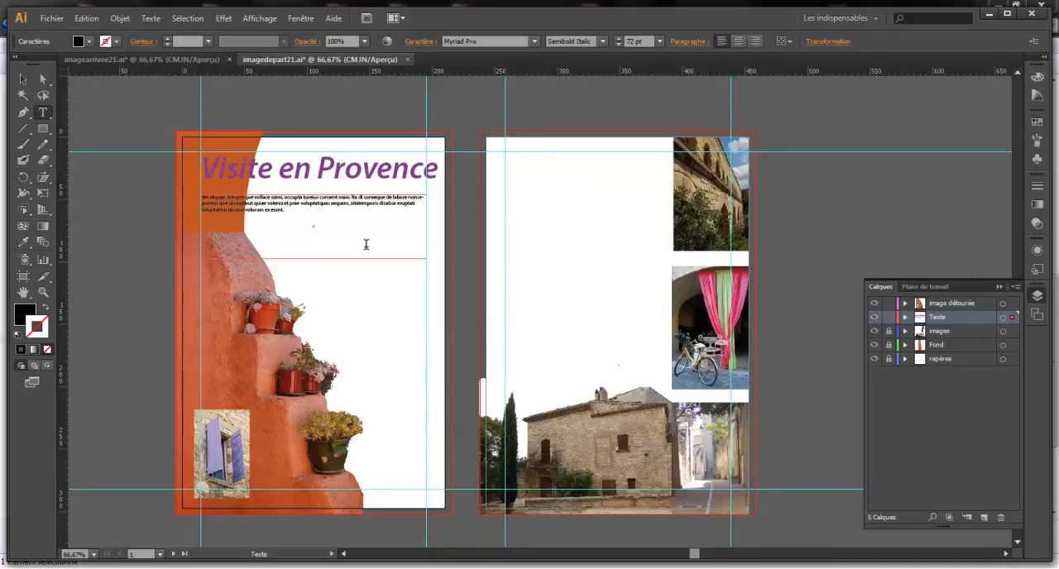
Set all the imported introduction text under the title to 21 pt
{"action": "left_click", "coordinate": [278, 209]}
{"action": "key", "text": "ctrl+a"}
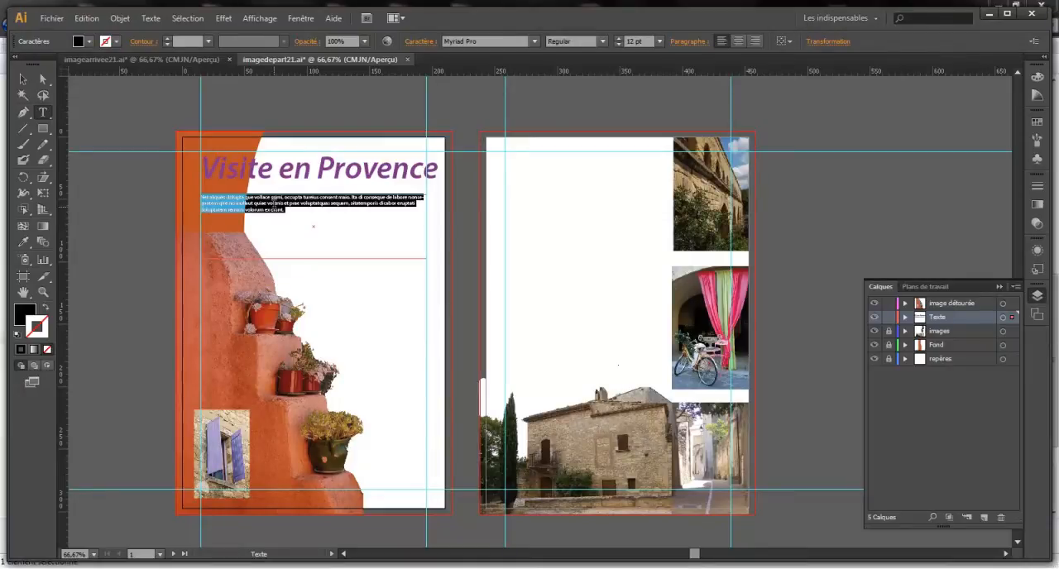
{"action": "left_click", "coordinate": [659, 40]}
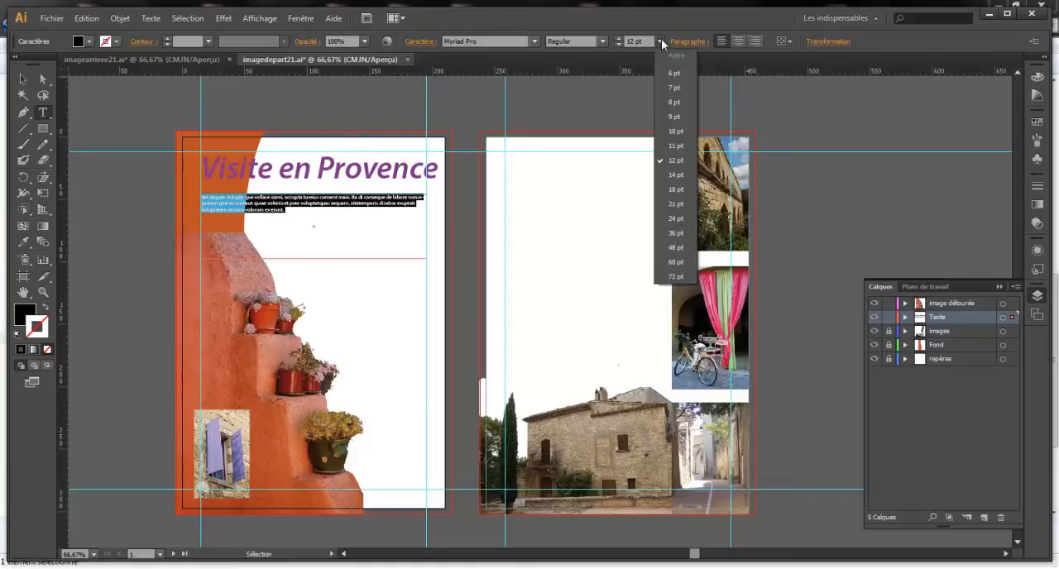
{"action": "left_click", "coordinate": [680, 205]}
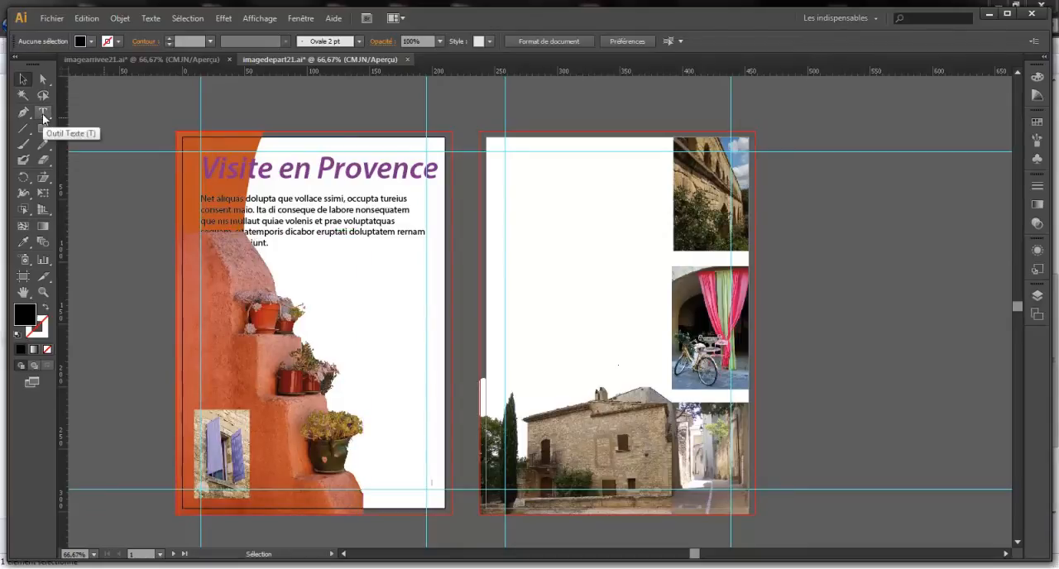
Draw a large text frame from below the introduction to the lower margin and import Texte b.txt with the default import options
{"action": "left_click", "coordinate": [43, 114]}
{"action": "left_click_drag", "start_coordinate": [430, 484], "coordinate": [202, 237]}
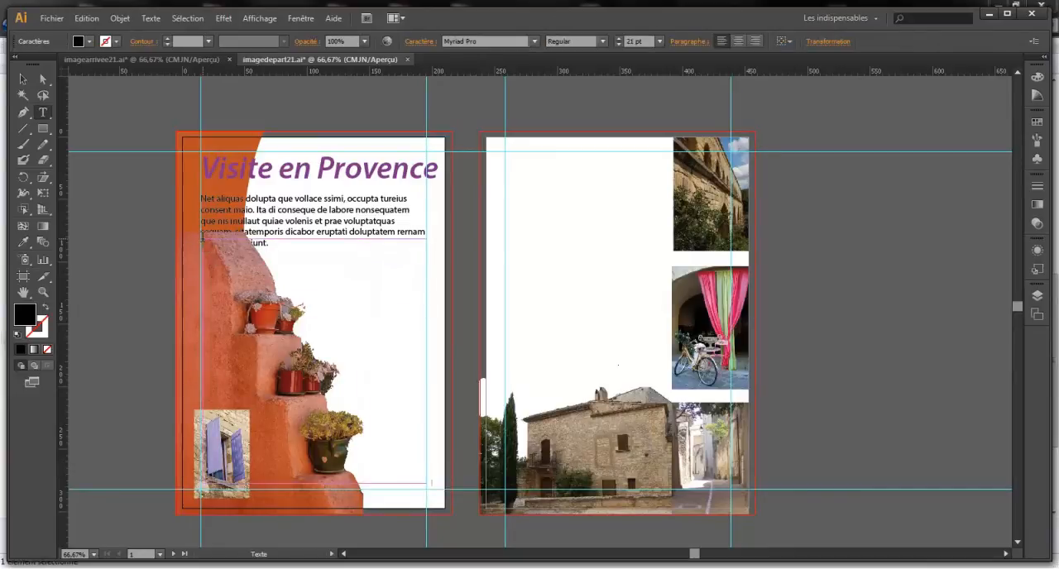
{"action": "left_click", "coordinate": [52, 18]}
{"action": "left_click", "coordinate": [90, 234]}
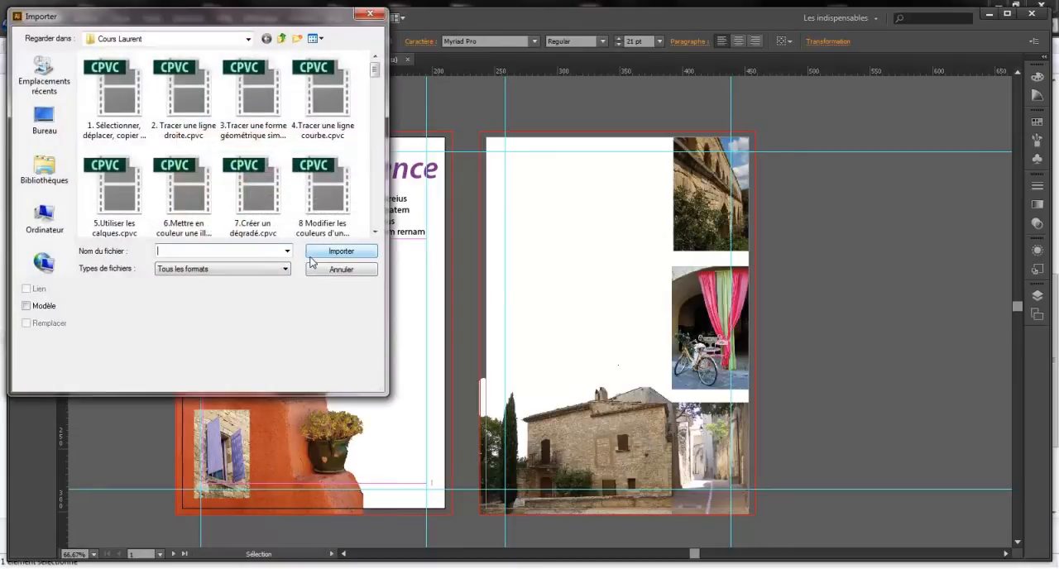
{"action": "left_click_drag", "start_coordinate": [374, 72], "coordinate": [385, 213]}
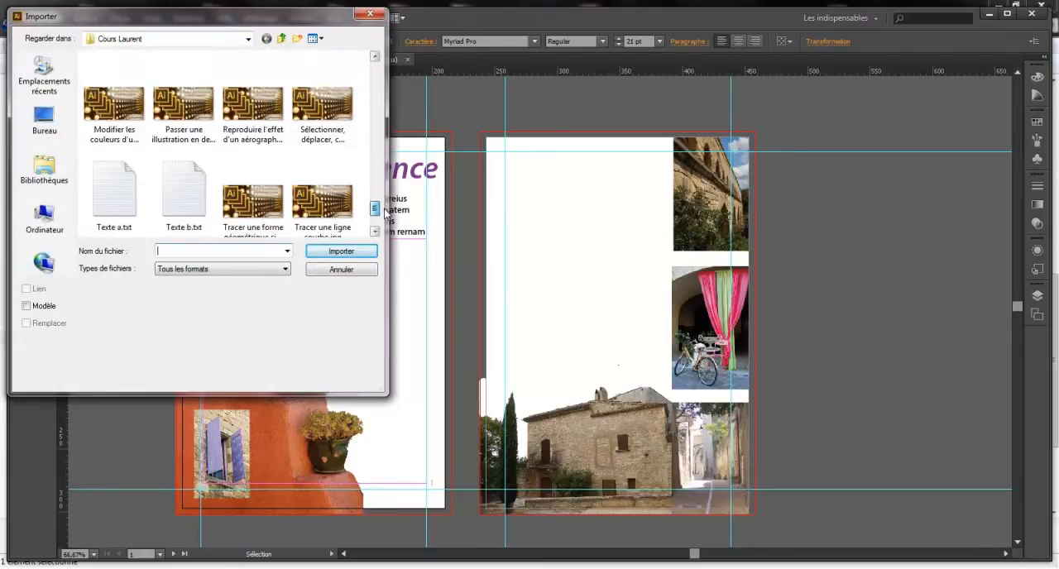
{"action": "double_click", "coordinate": [188, 201]}
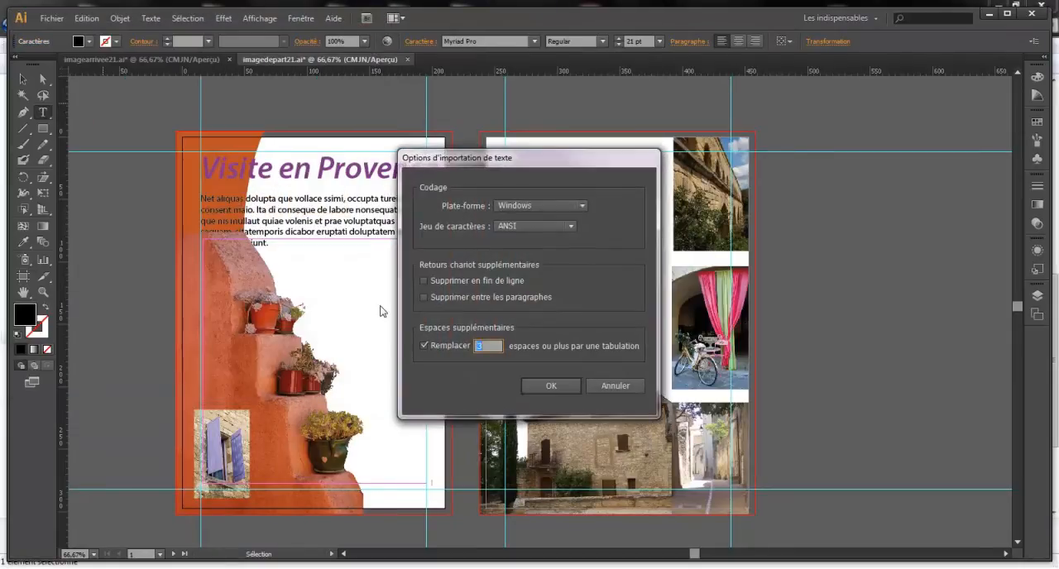
{"action": "left_click", "coordinate": [551, 386]}
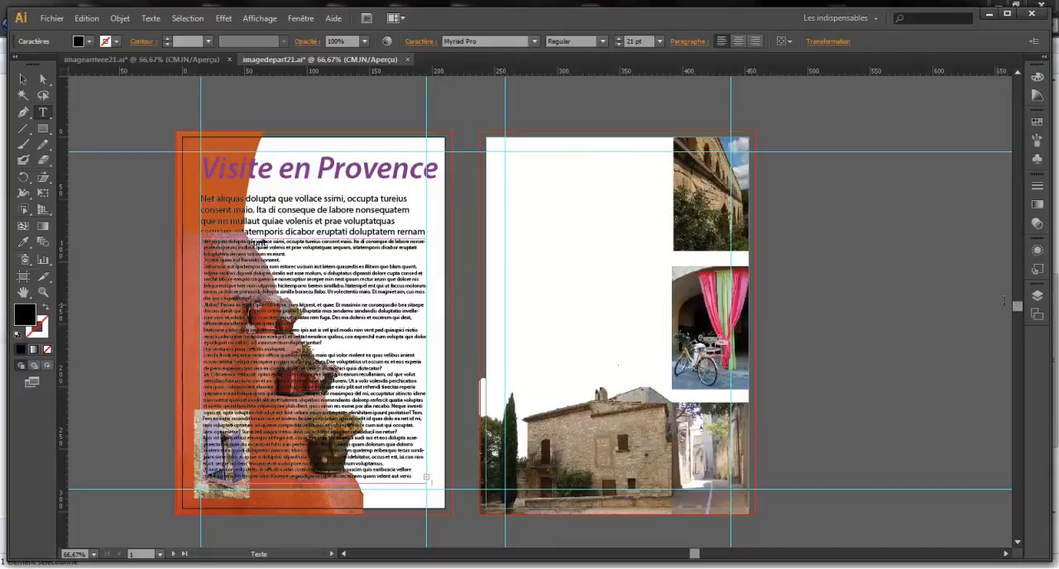
Examine the contents of the image détourée and Texte layers by briefly hiding and showing their objects one by one
{"action": "left_click", "coordinate": [1036, 297]}
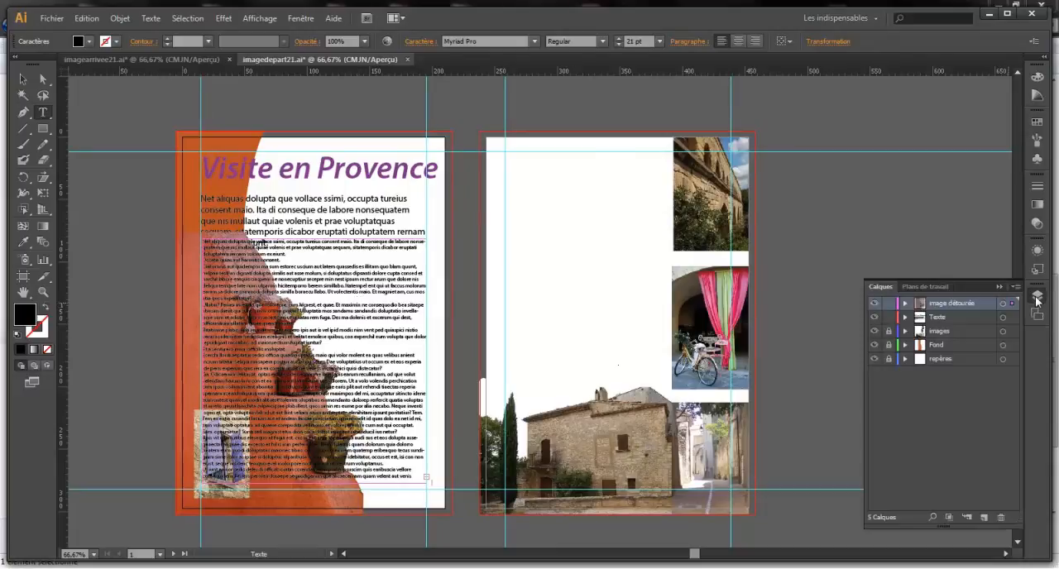
{"action": "left_click", "coordinate": [905, 305]}
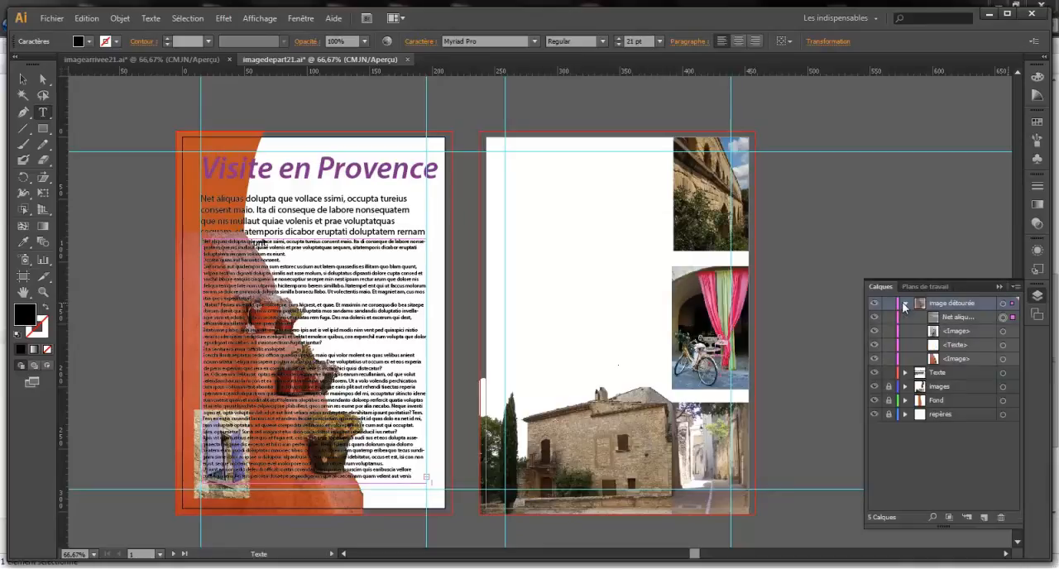
{"action": "left_click", "coordinate": [905, 374]}
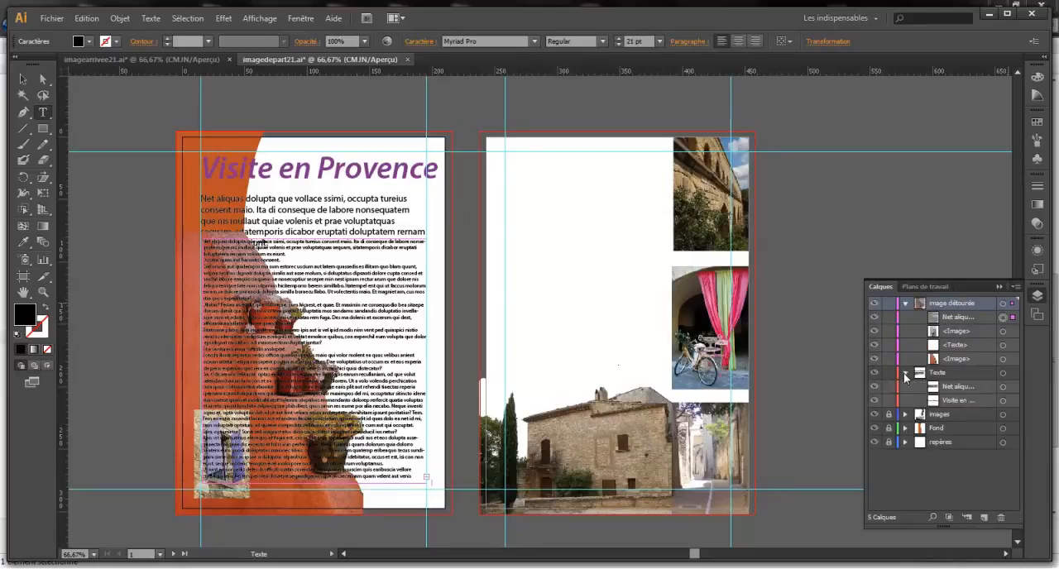
{"action": "left_click", "coordinate": [876, 318]}
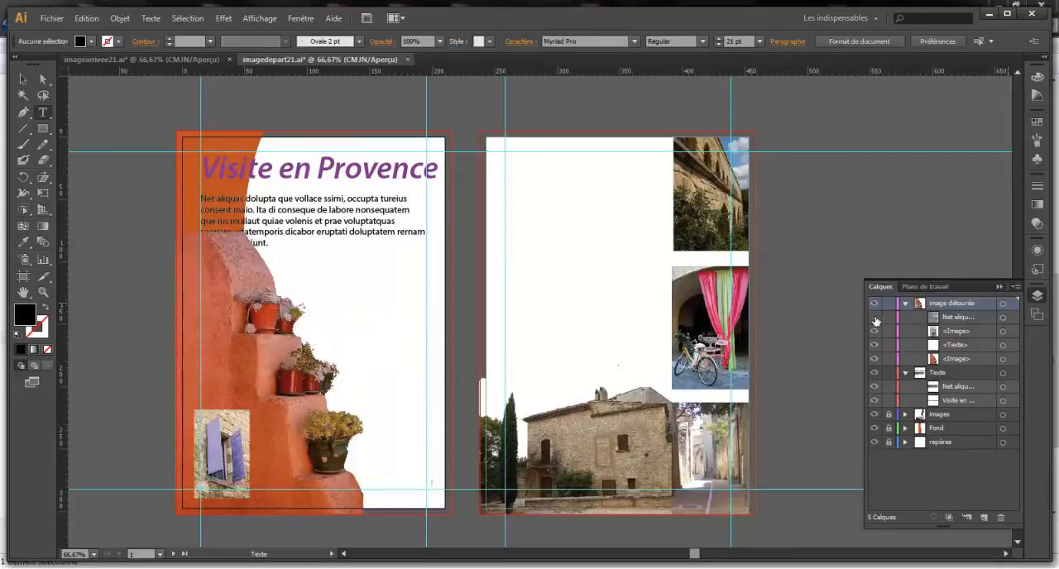
{"action": "left_click", "coordinate": [875, 318]}
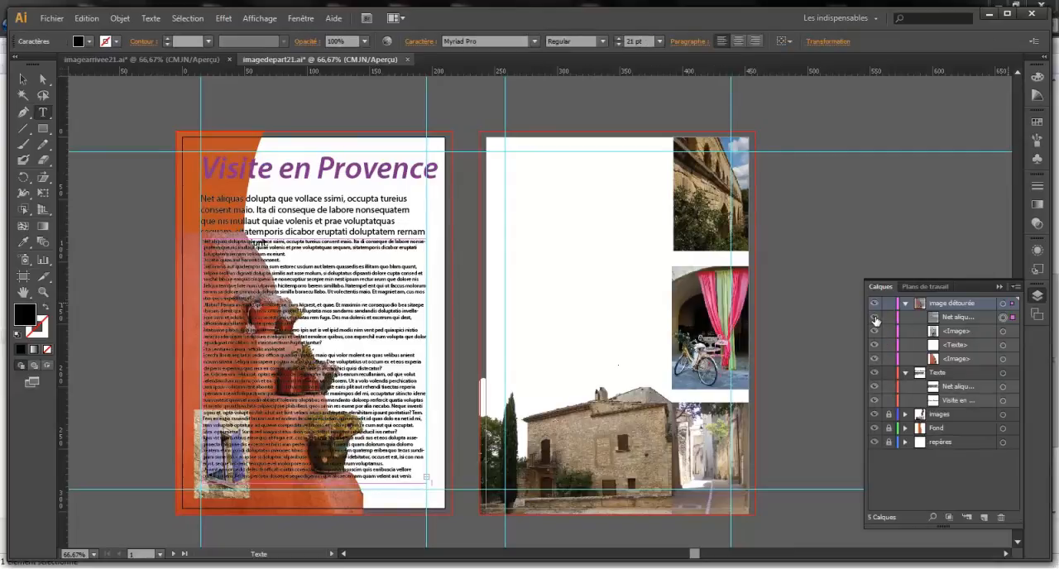
{"action": "left_click", "coordinate": [876, 319]}
{"action": "left_click", "coordinate": [875, 319]}
{"action": "left_click", "coordinate": [875, 331]}
{"action": "left_click", "coordinate": [875, 330]}
{"action": "left_click", "coordinate": [875, 359]}
{"action": "left_click", "coordinate": [875, 359]}
{"action": "left_click", "coordinate": [875, 388]}
{"action": "left_click", "coordinate": [875, 389]}
{"action": "left_click", "coordinate": [875, 401]}
{"action": "left_click", "coordinate": [874, 401]}
Move the long body text object from the image détourée layer into the Texte layer
{"action": "left_click_drag", "start_coordinate": [957, 319], "coordinate": [960, 378]}
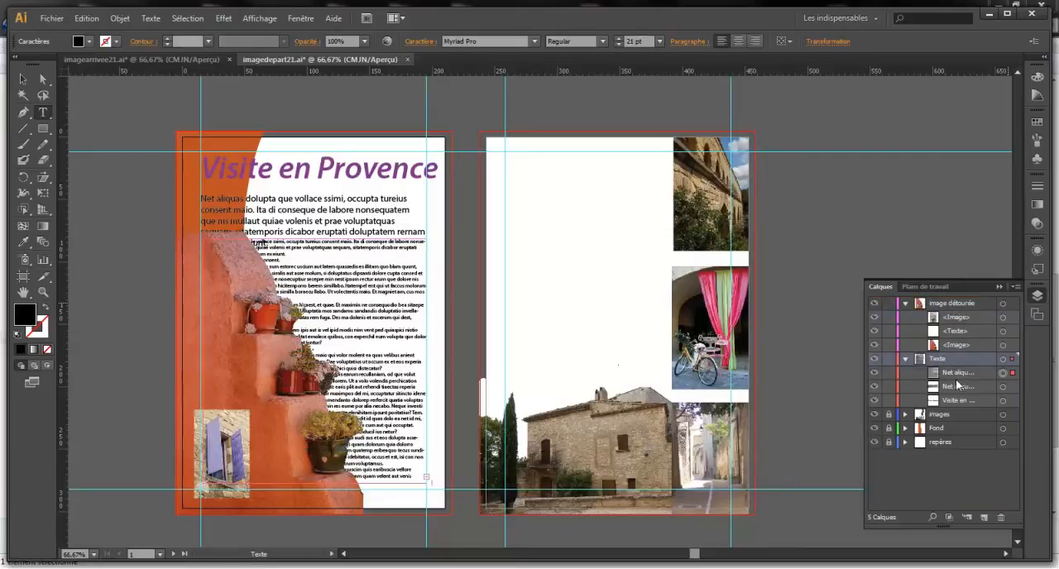
{"action": "left_click", "coordinate": [874, 373]}
{"action": "left_click", "coordinate": [874, 374]}
Identify the cut-out plant image among the layer objects and move it into the Texte layer above the body text
{"action": "left_click", "coordinate": [876, 346]}
{"action": "left_click", "coordinate": [875, 345]}
{"action": "left_click", "coordinate": [875, 346]}
{"action": "left_click", "coordinate": [875, 346]}
{"action": "left_click", "coordinate": [968, 345]}
{"action": "left_click_drag", "start_coordinate": [959, 345], "coordinate": [958, 367]}
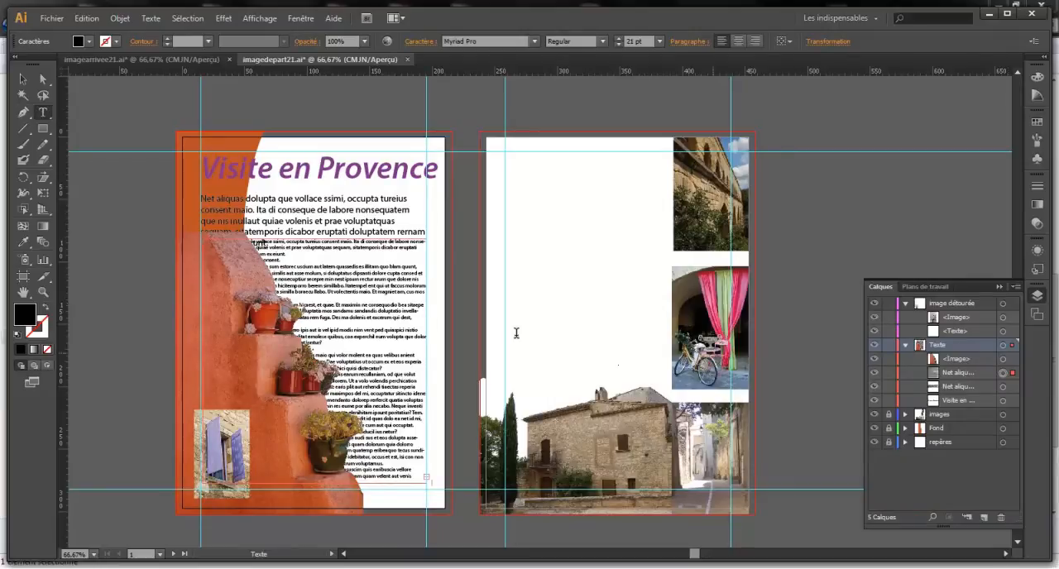
Apply a text wrap to the cut-out plant image so the surrounding text flows around its outline
{"action": "left_click", "coordinate": [23, 78]}
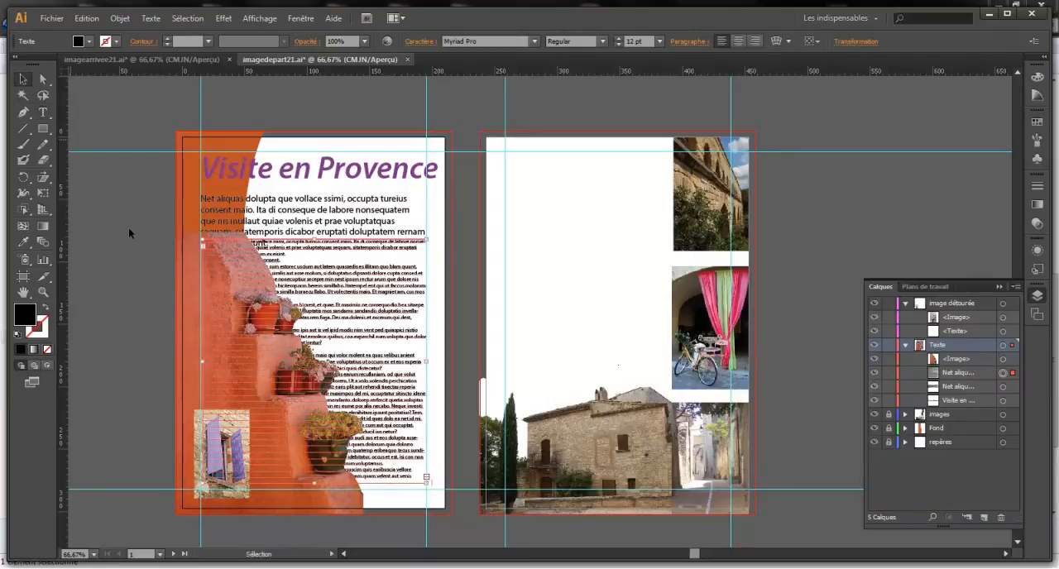
{"action": "left_click", "coordinate": [196, 311]}
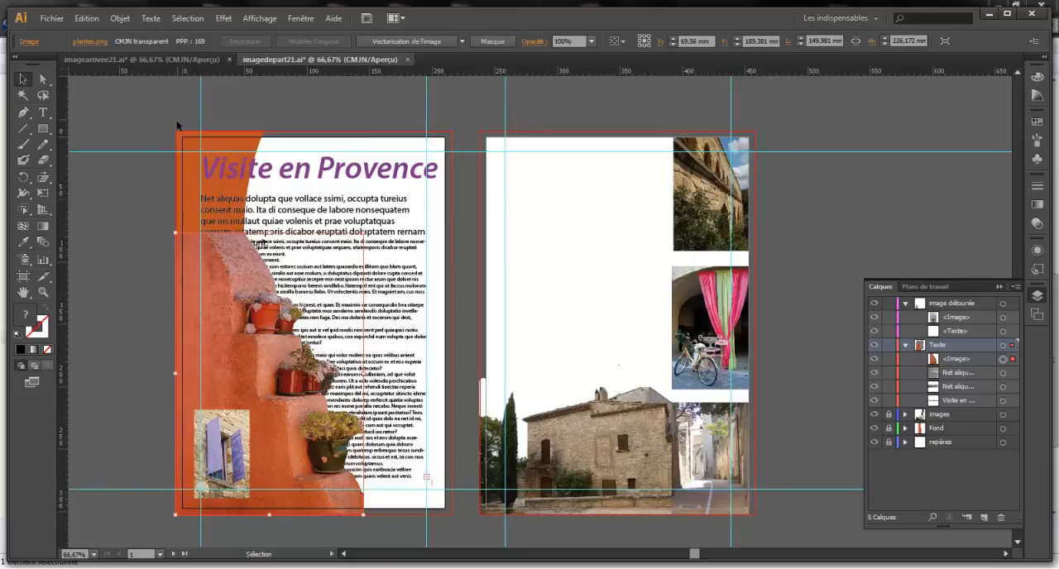
{"action": "left_click", "coordinate": [120, 18]}
{"action": "mouse_move", "coordinate": [229, 390]}
{"action": "left_click", "coordinate": [389, 387]}
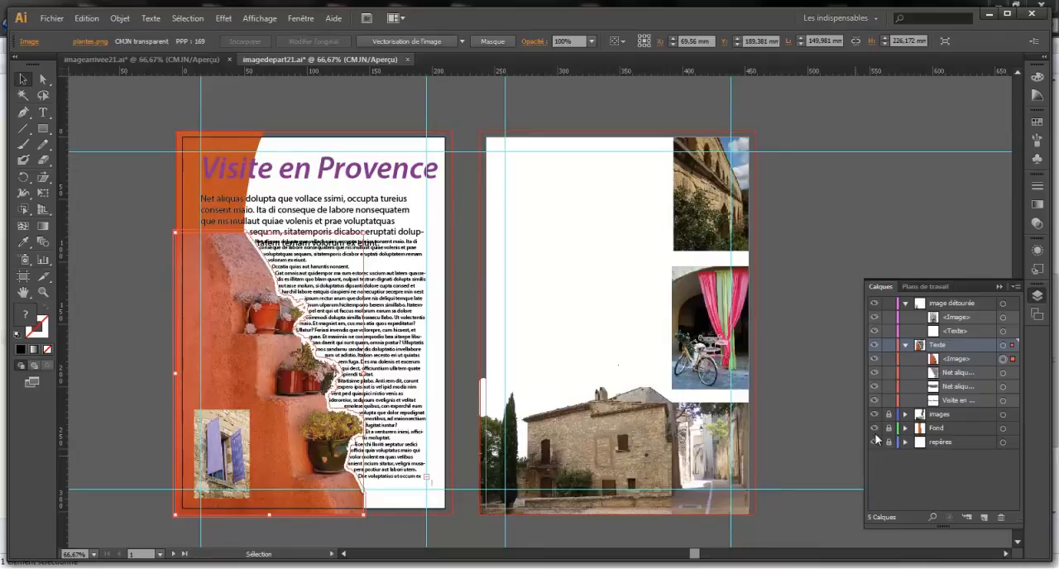
Test the wrap's stacking order by placing the plant image beneath the texts in the Texte layer and returning it above them
{"action": "left_click", "coordinate": [951, 361]}
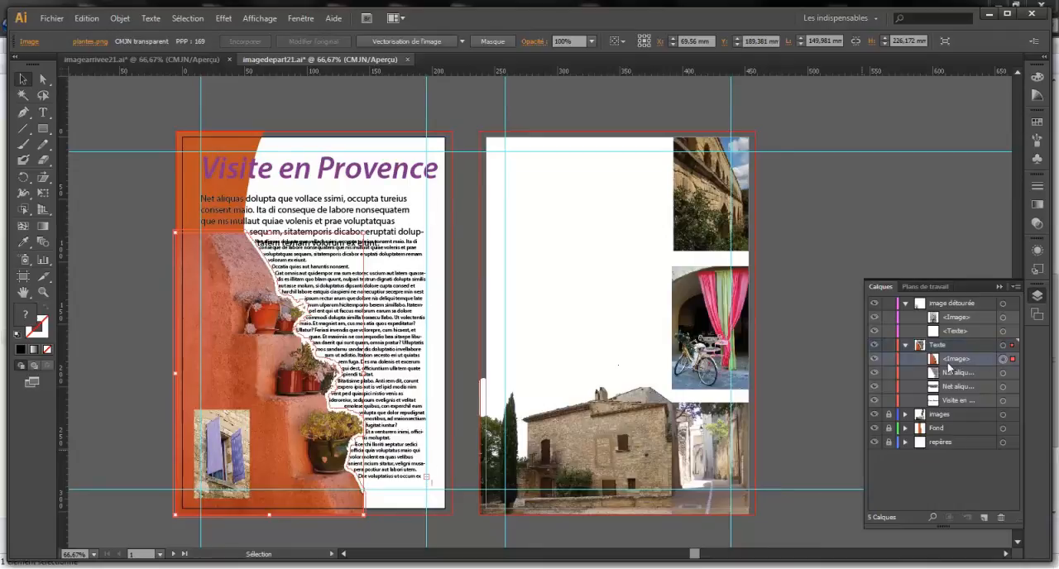
{"action": "left_click_drag", "start_coordinate": [951, 362], "coordinate": [958, 407]}
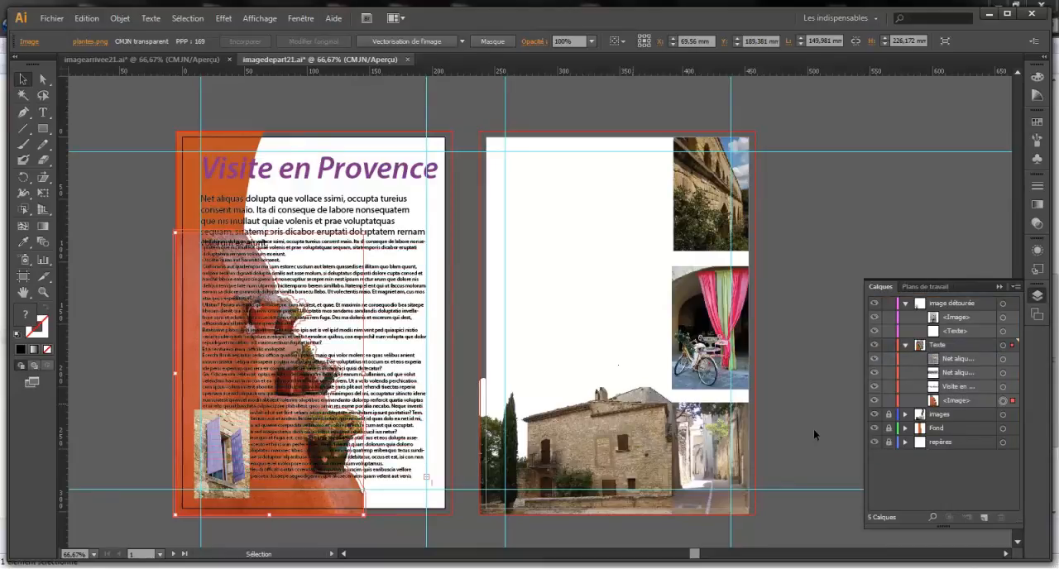
{"action": "left_click_drag", "start_coordinate": [955, 403], "coordinate": [956, 354]}
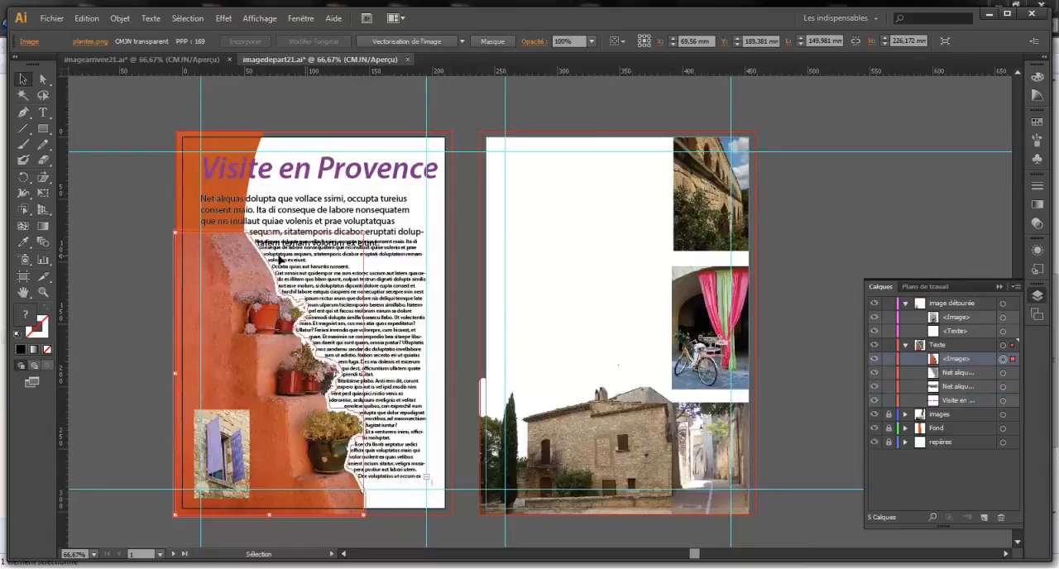
Move the introduction text up to just beneath the title so it clears the body text
{"action": "left_click", "coordinate": [372, 212]}
{"action": "left_click_drag", "start_coordinate": [371, 198], "coordinate": [372, 185]}
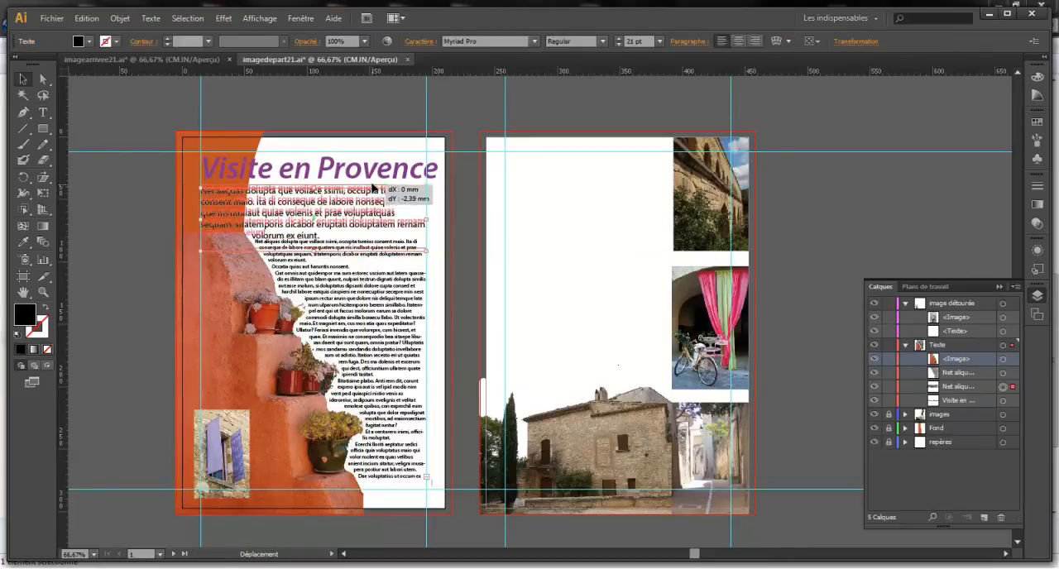
{"action": "left_click", "coordinate": [460, 237]}
Justify the whole body text on the first page with the last line aligned left
{"action": "left_click", "coordinate": [387, 280]}
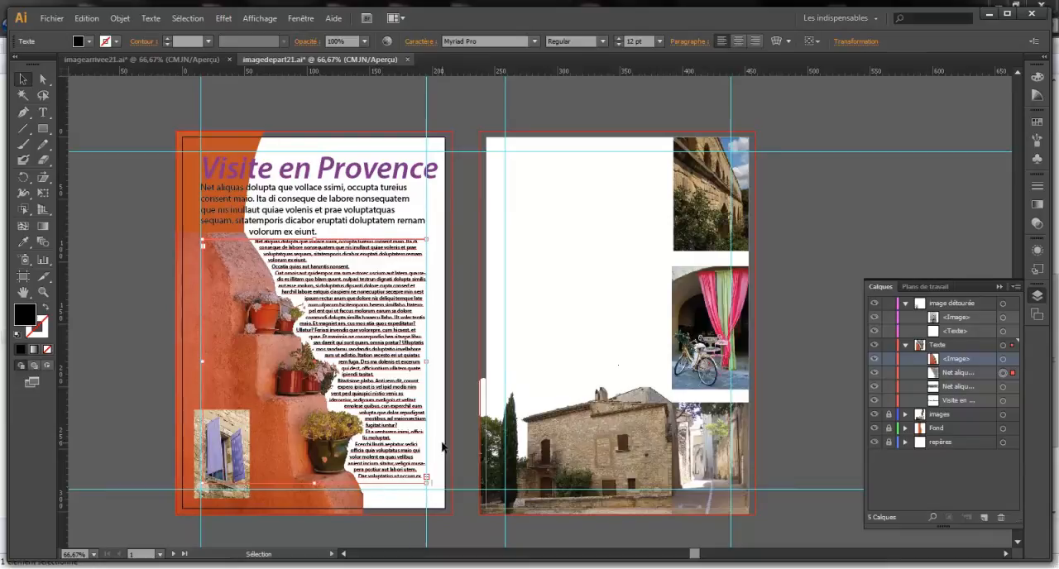
{"action": "triple_click", "coordinate": [406, 411]}
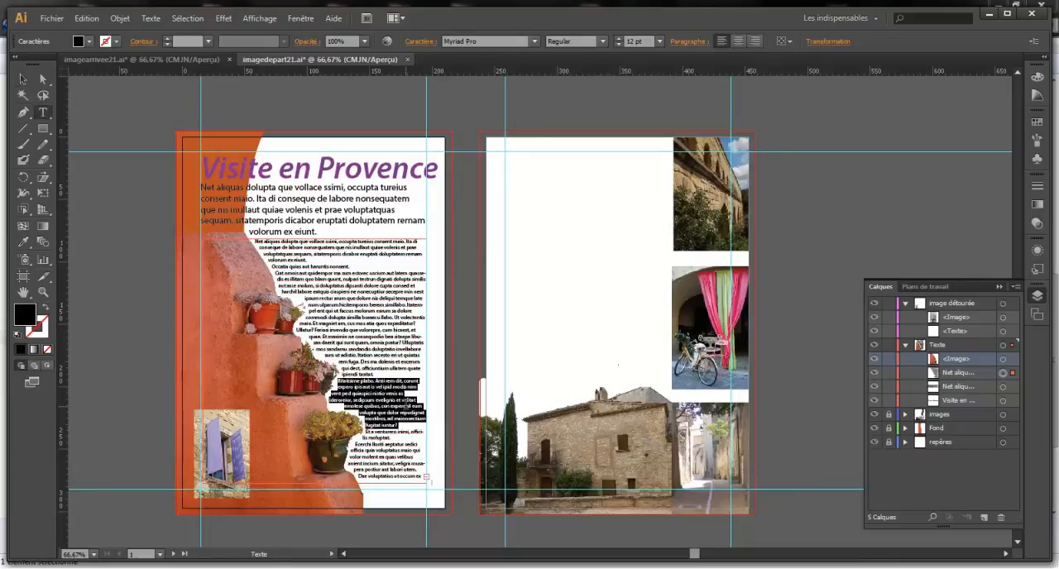
{"action": "key", "text": "ctrl+a"}
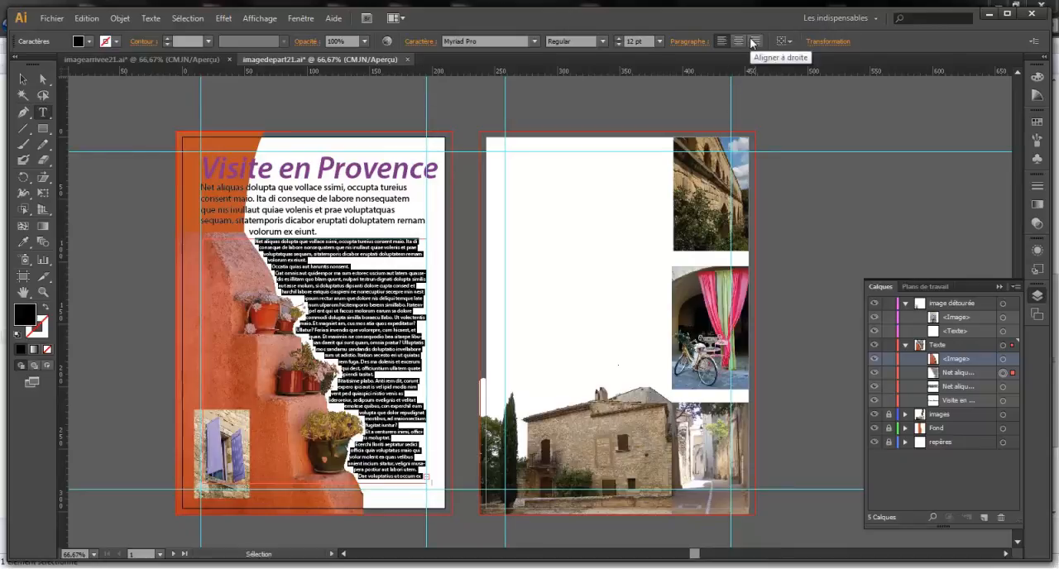
{"action": "left_click", "coordinate": [701, 43]}
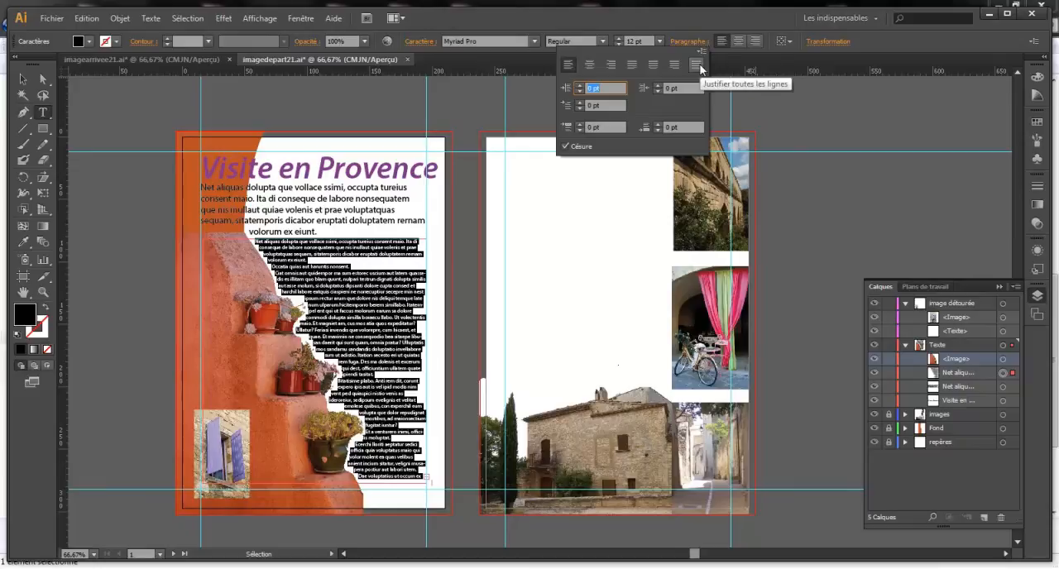
{"action": "left_click", "coordinate": [631, 66]}
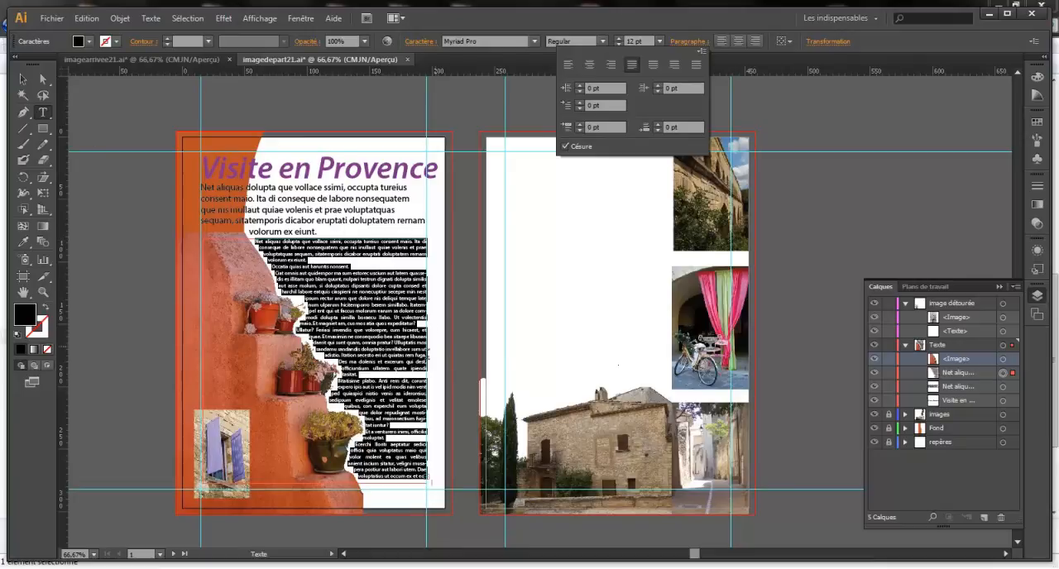
Try the body text without hyphenation (Césure) and turn hyphenation back on
{"action": "left_click", "coordinate": [564, 147]}
{"action": "left_click", "coordinate": [564, 146]}
{"action": "left_click", "coordinate": [564, 147]}
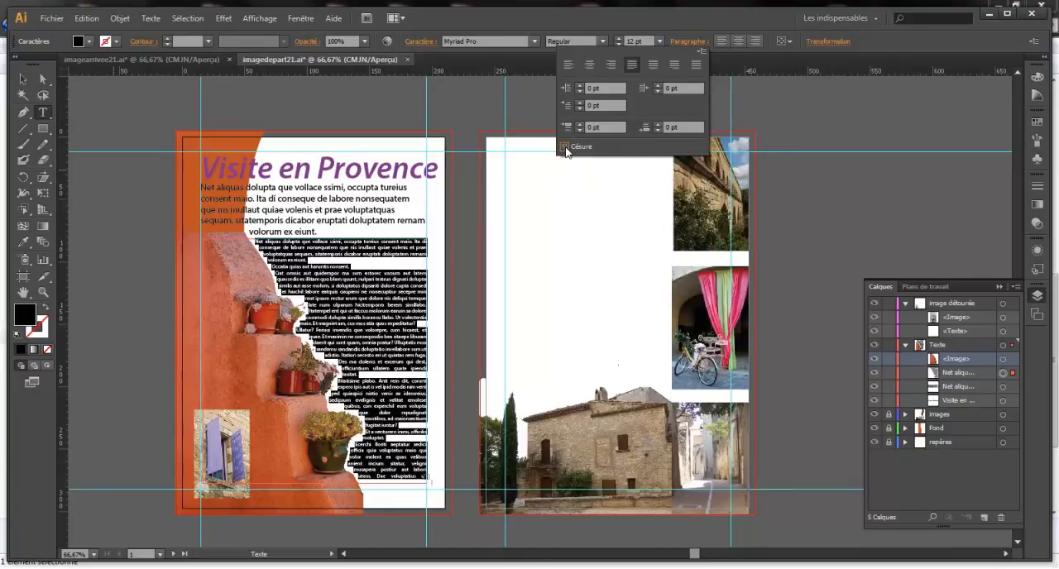
{"action": "left_click", "coordinate": [564, 146]}
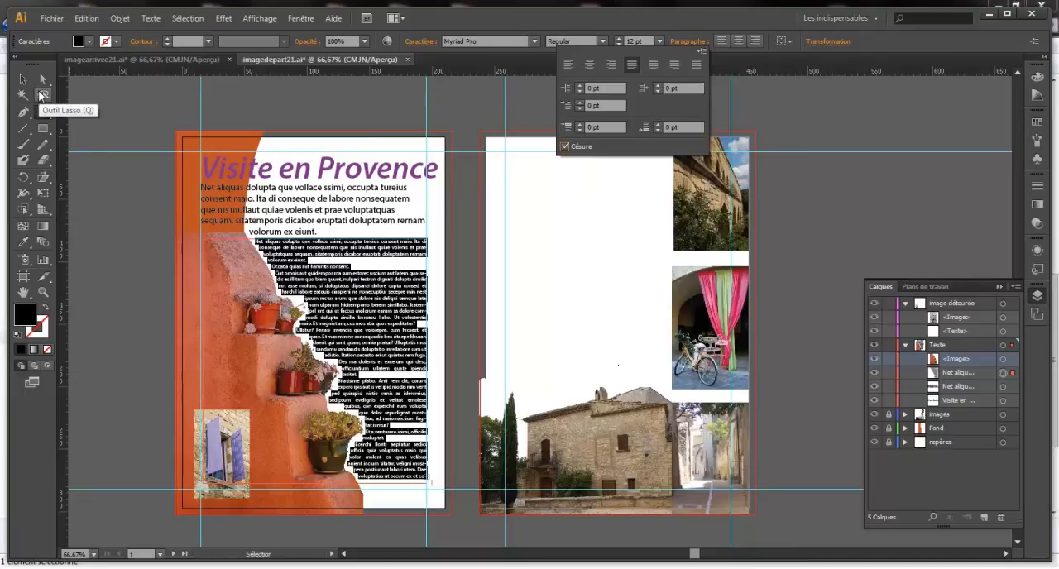
Widen the first page's body text frame slightly beyond the page's right margin guide
{"action": "key", "text": "ctrl+1"}
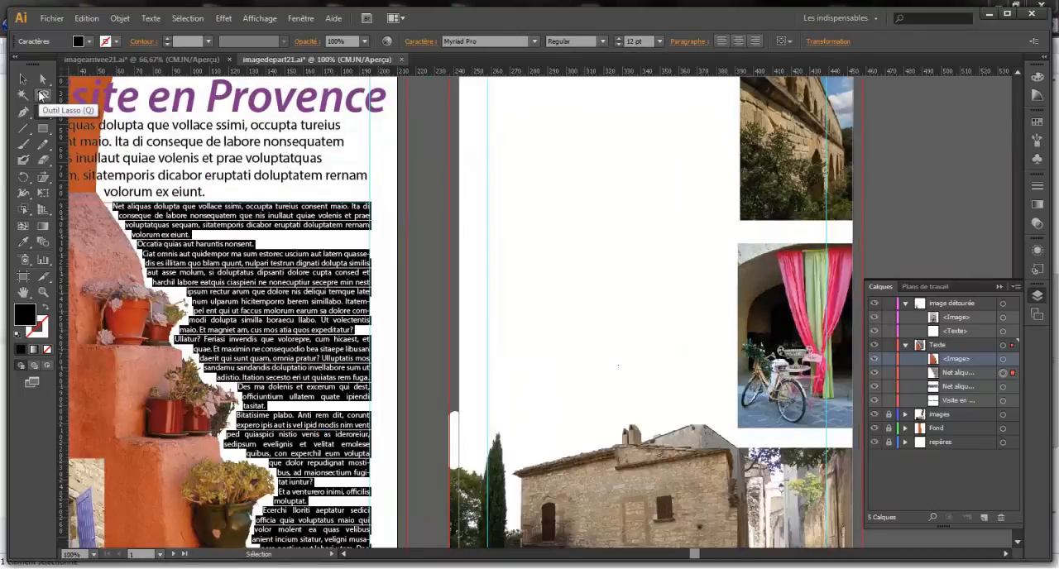
{"action": "left_click", "coordinate": [43, 111]}
{"action": "scroll", "coordinate": [416, 403], "scroll_direction": "down", "scroll_amount": 4}
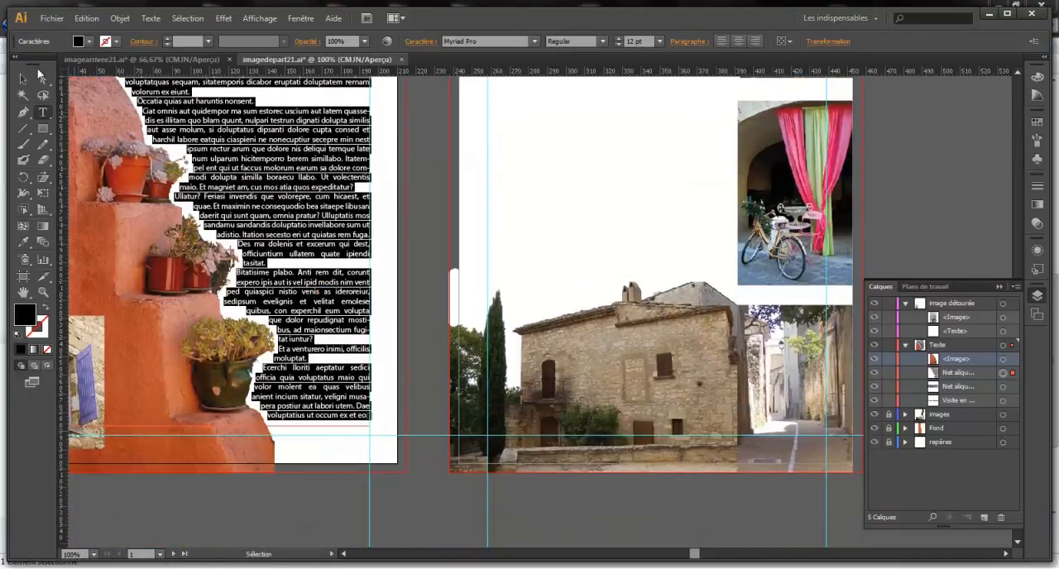
{"action": "left_click", "coordinate": [23, 78]}
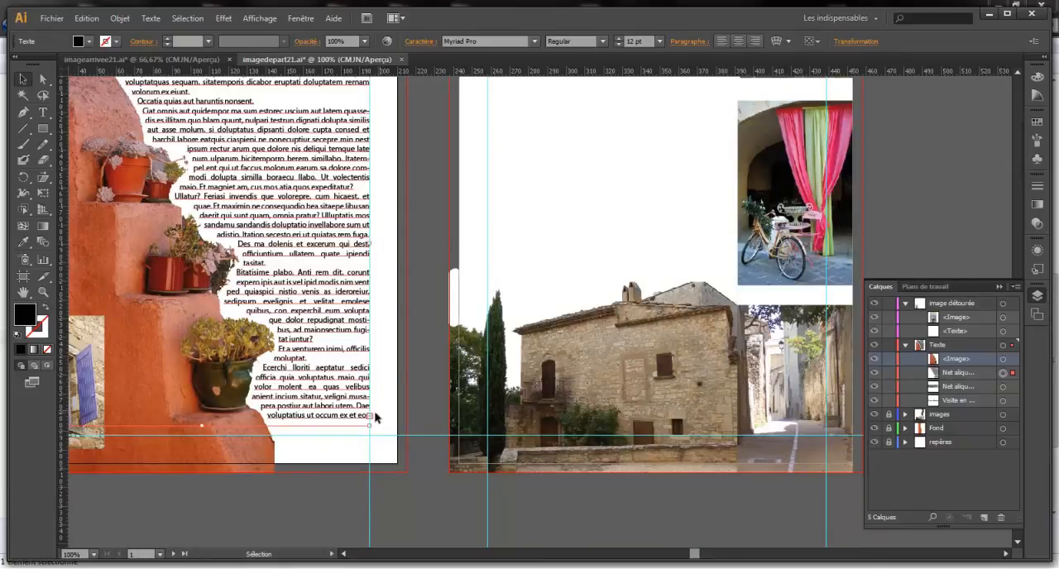
{"action": "left_click_drag", "start_coordinate": [371, 419], "coordinate": [377, 418]}
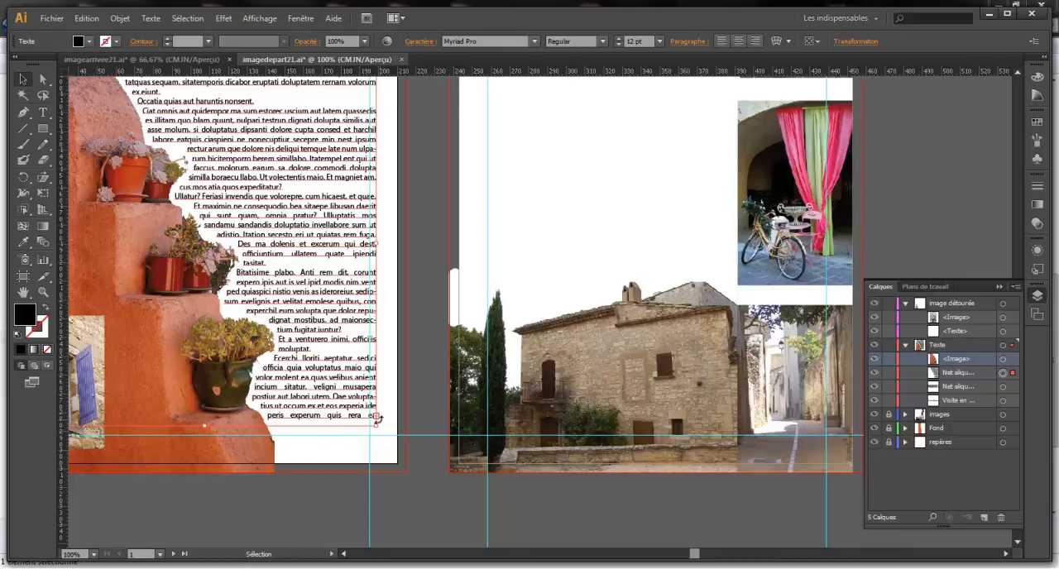
Thread the body text's overflow into a new linked frame starting at the second page's upper-left margin guides
{"action": "key", "text": "t"}
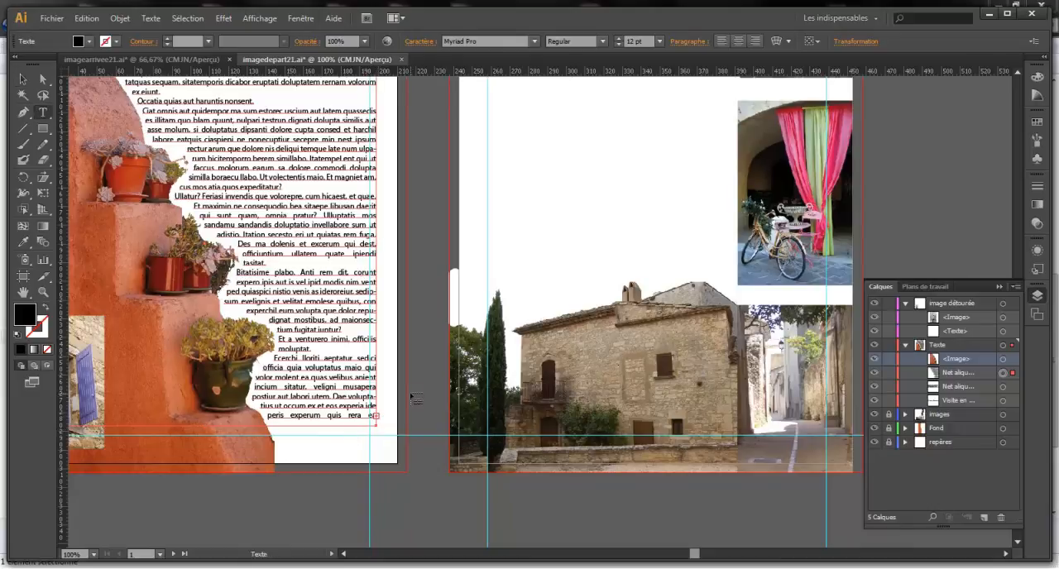
{"action": "left_click", "coordinate": [379, 416]}
{"action": "scroll", "coordinate": [539, 216], "scroll_direction": "up", "scroll_amount": 5}
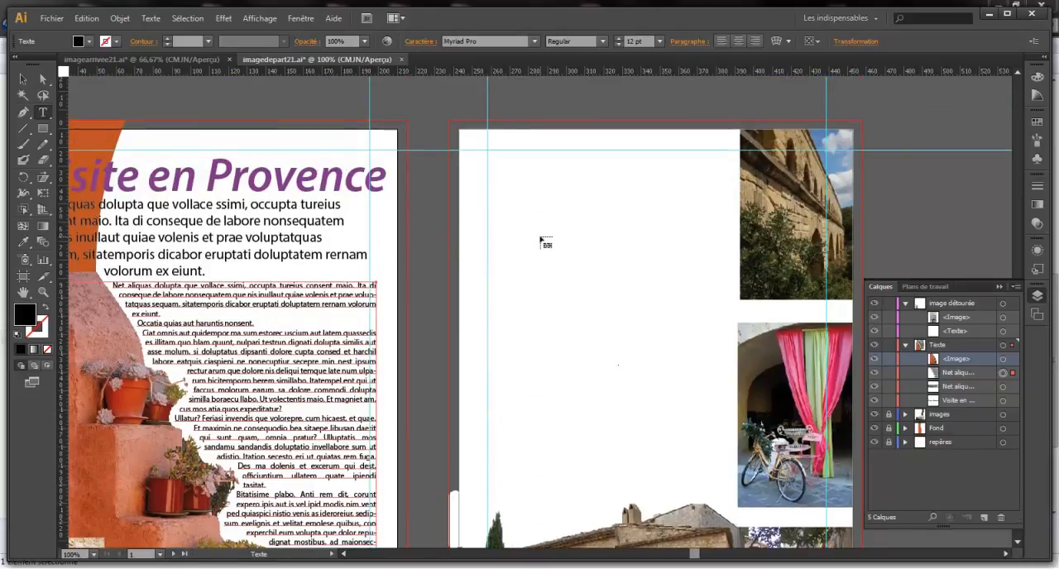
{"action": "left_click", "coordinate": [489, 154]}
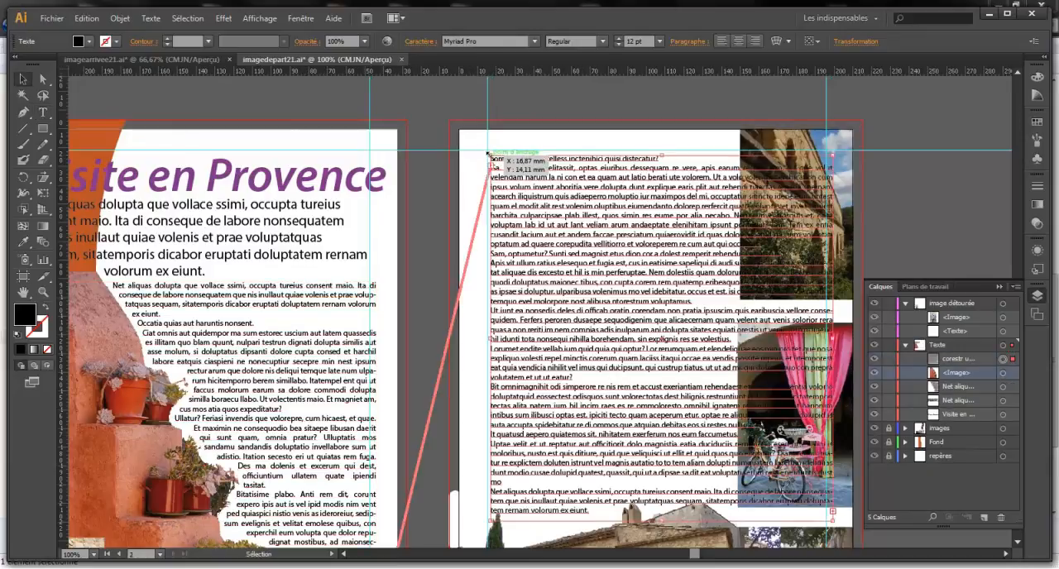
Narrow the linked text frame on the second page so it ends just before the column of photos
{"action": "scroll", "coordinate": [592, 348], "scroll_direction": "down", "scroll_amount": 5}
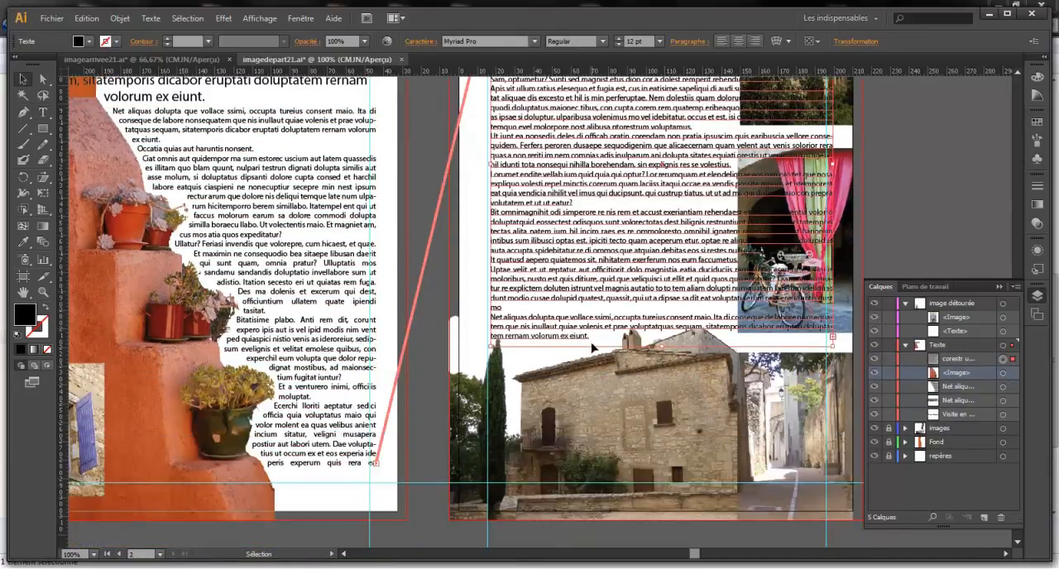
{"action": "scroll", "coordinate": [441, 289], "scroll_direction": "up", "scroll_amount": 3}
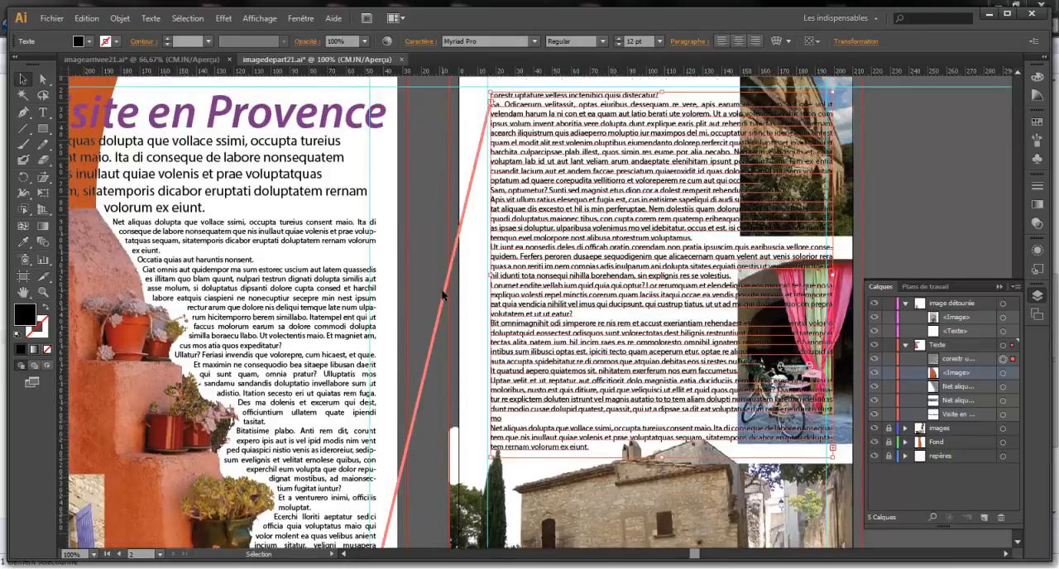
{"action": "key", "text": "ctrl+minus"}
{"action": "key", "text": "v"}
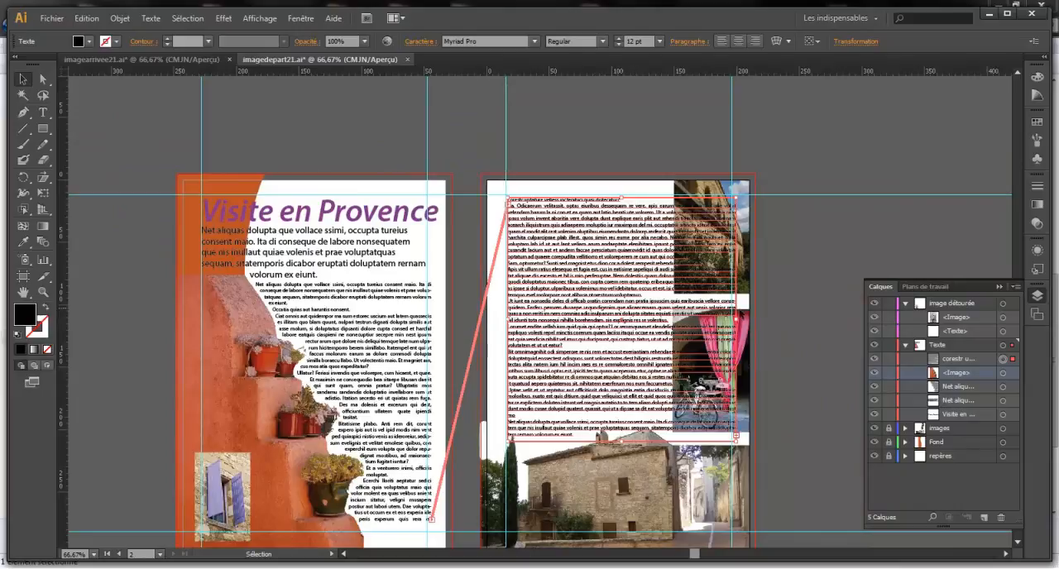
{"action": "left_click_drag", "start_coordinate": [737, 319], "coordinate": [664, 314]}
{"action": "left_click", "coordinate": [686, 307]}
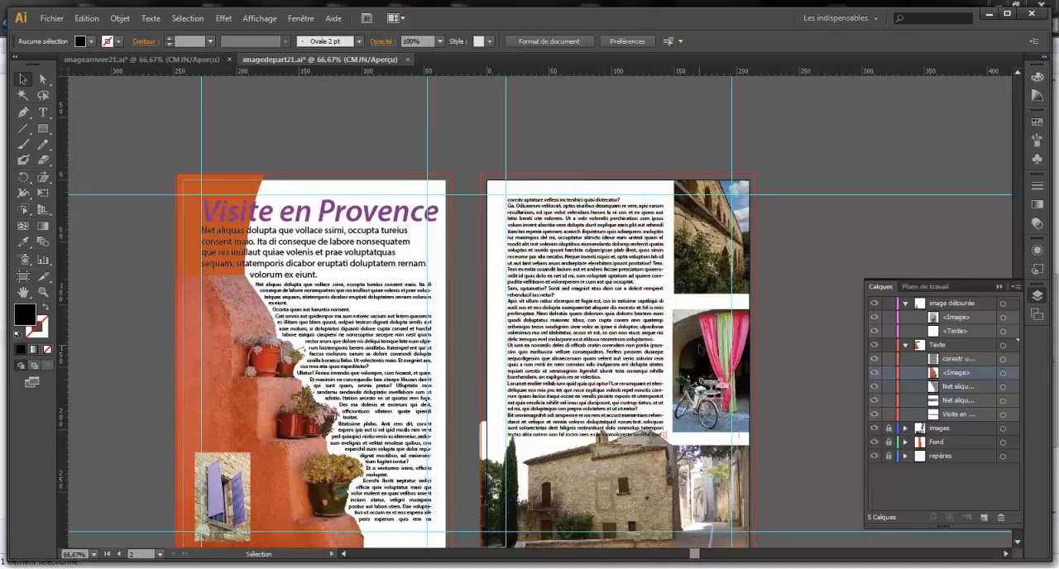
Align the linked text frame with the second page's upper-left margin guides and shorten its lower edge above the house photo
{"action": "scroll", "coordinate": [685, 307], "scroll_direction": "down", "scroll_amount": 1}
{"action": "left_click", "coordinate": [576, 325]}
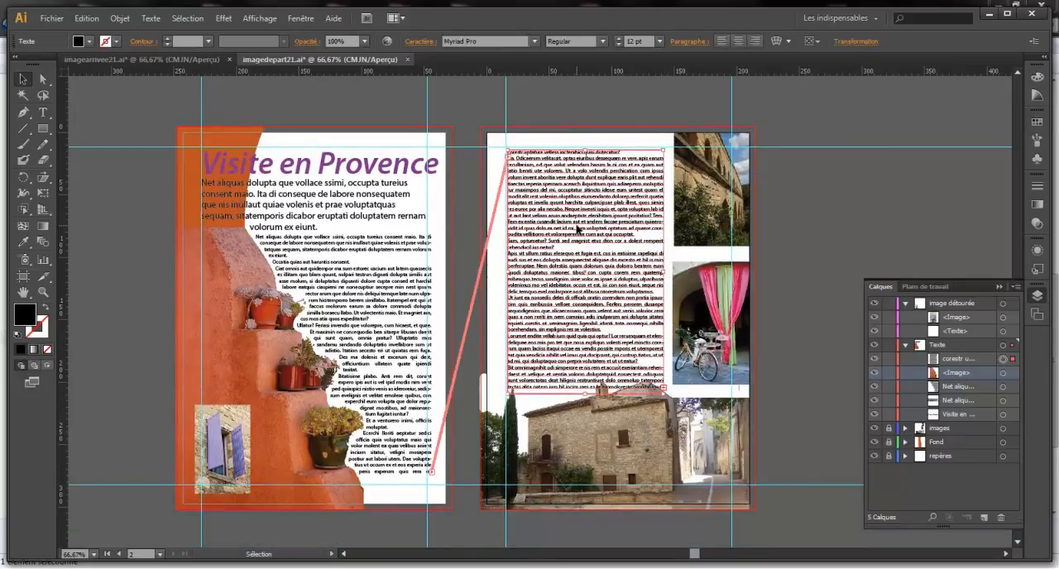
{"action": "left_click_drag", "start_coordinate": [575, 225], "coordinate": [572, 221]}
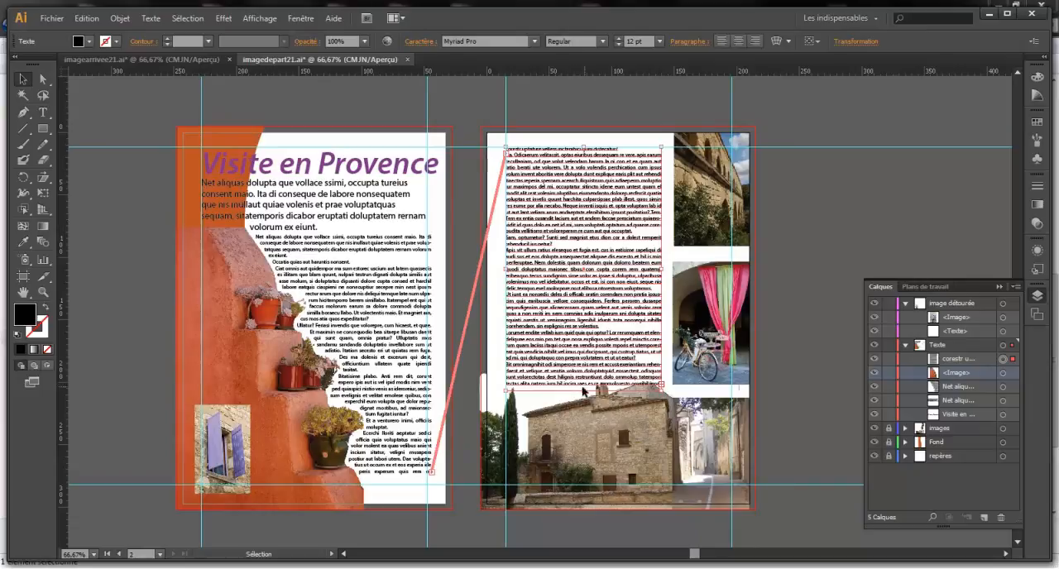
{"action": "left_click_drag", "start_coordinate": [583, 384], "coordinate": [585, 377]}
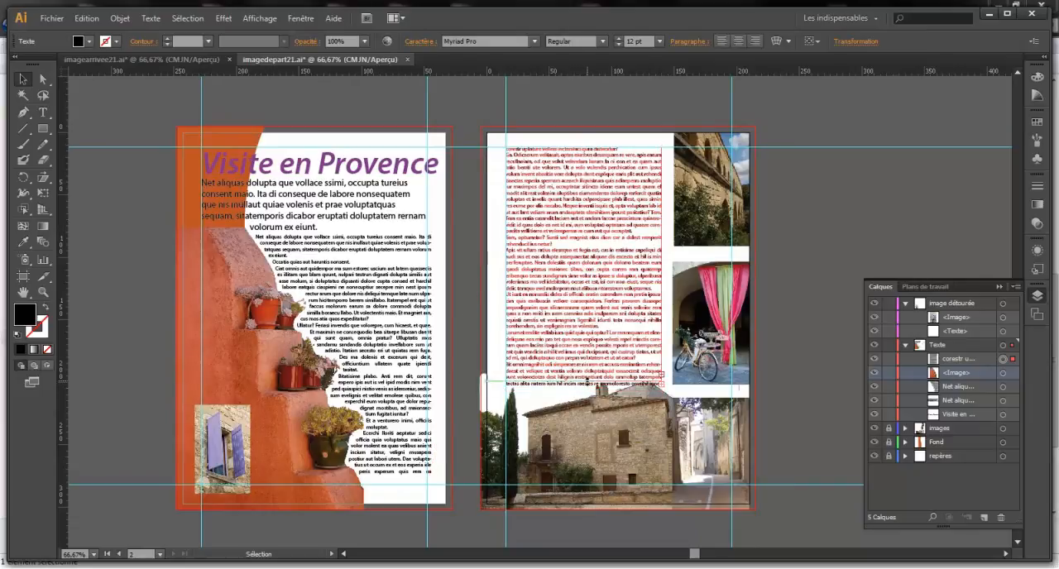
Select all the threaded body text across both pages and set its font size to 14 pt
{"action": "left_click", "coordinate": [837, 342]}
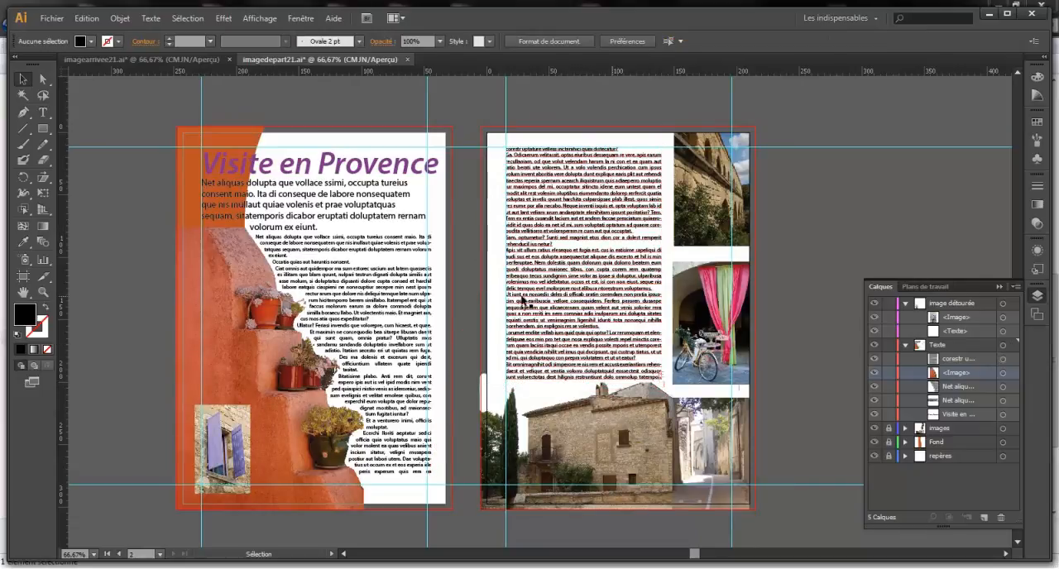
{"action": "left_click", "coordinate": [365, 306]}
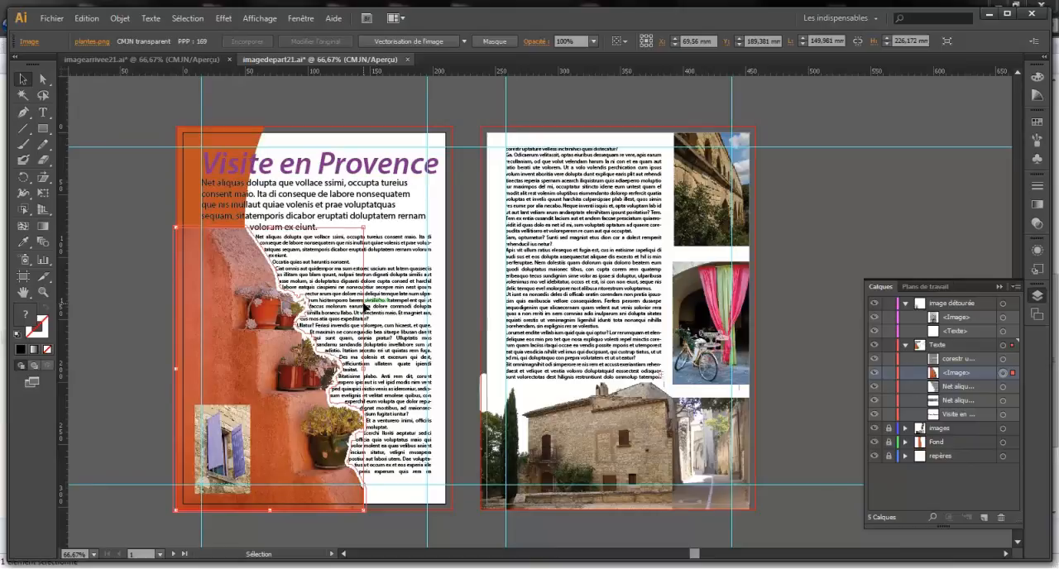
{"action": "left_click", "coordinate": [429, 465]}
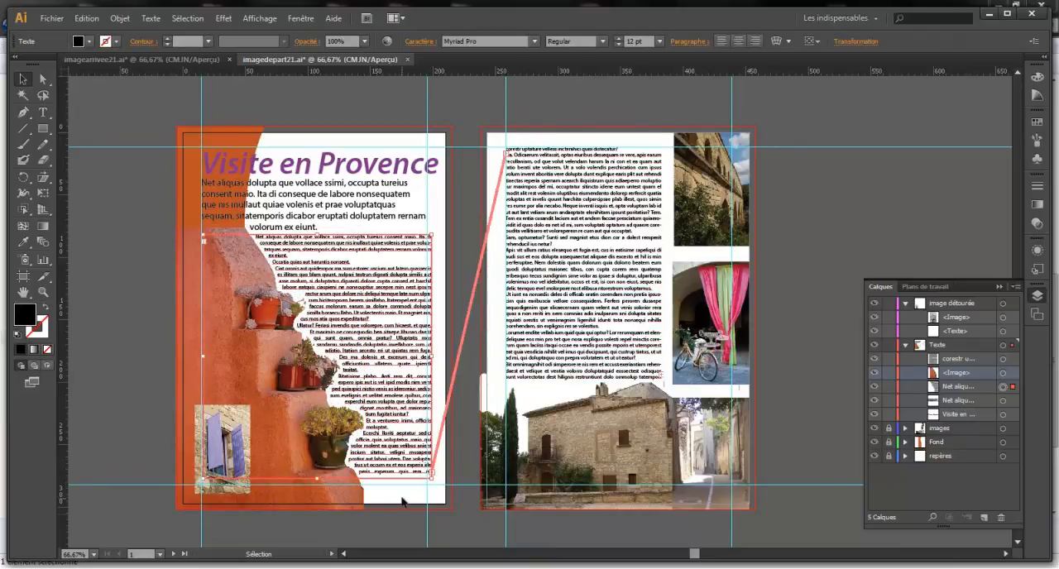
{"action": "triple_click", "coordinate": [375, 309]}
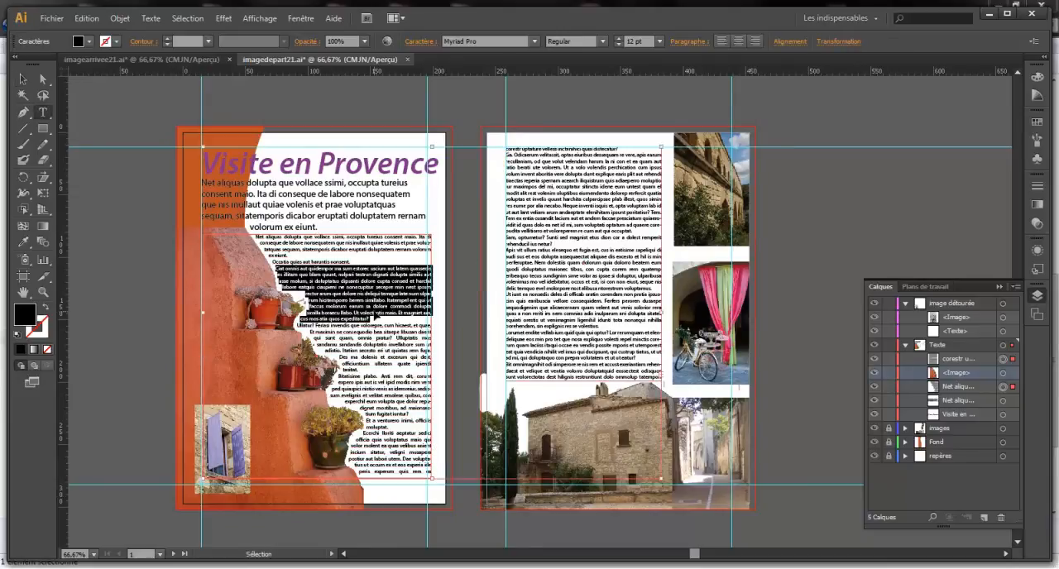
{"action": "key", "text": "ctrl+a"}
{"action": "left_click", "coordinate": [659, 41]}
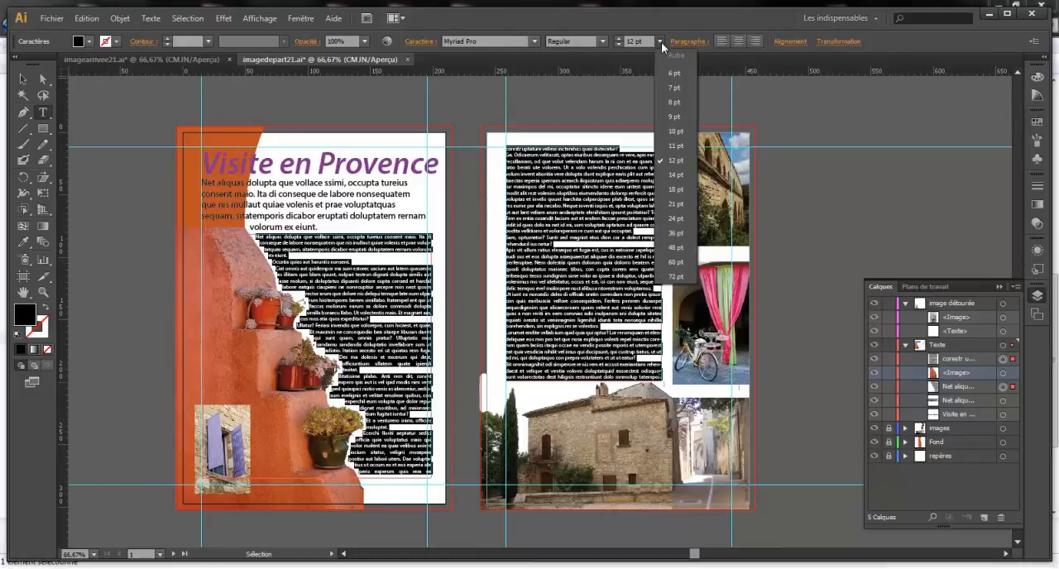
{"action": "left_click", "coordinate": [678, 176]}
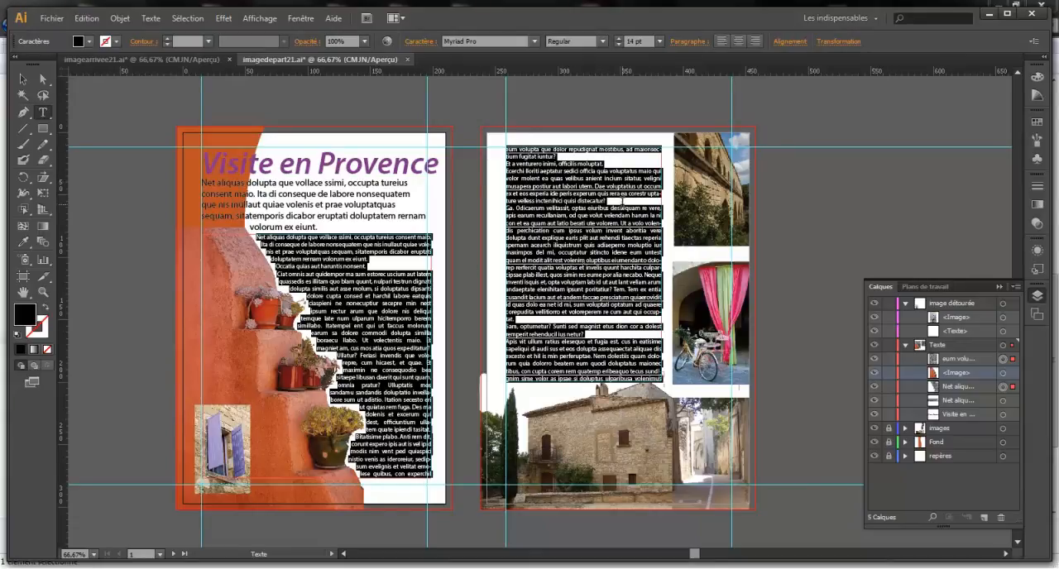
{"action": "left_click", "coordinate": [22, 78]}
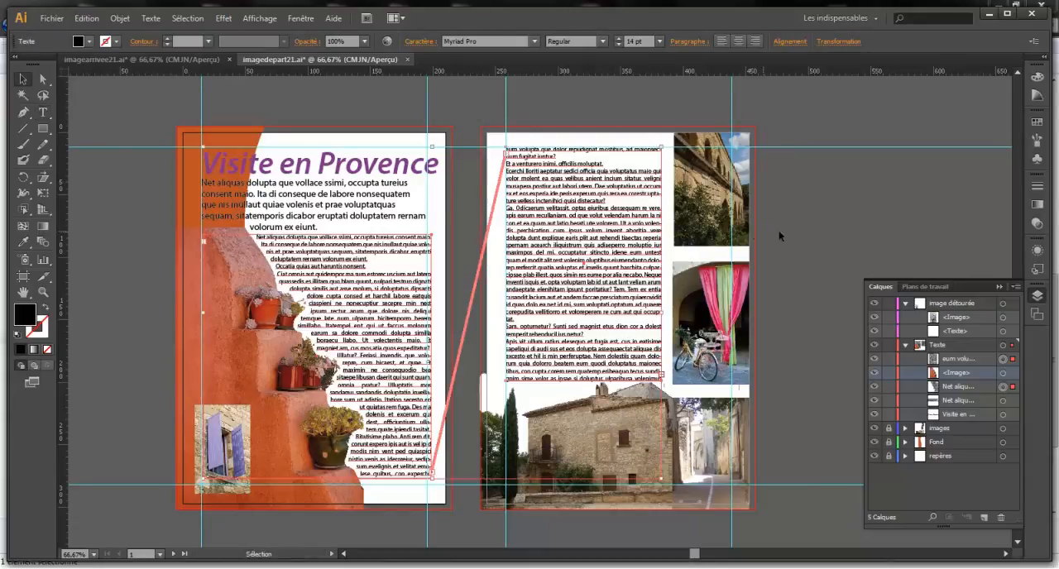
{"action": "left_click", "coordinate": [831, 234]}
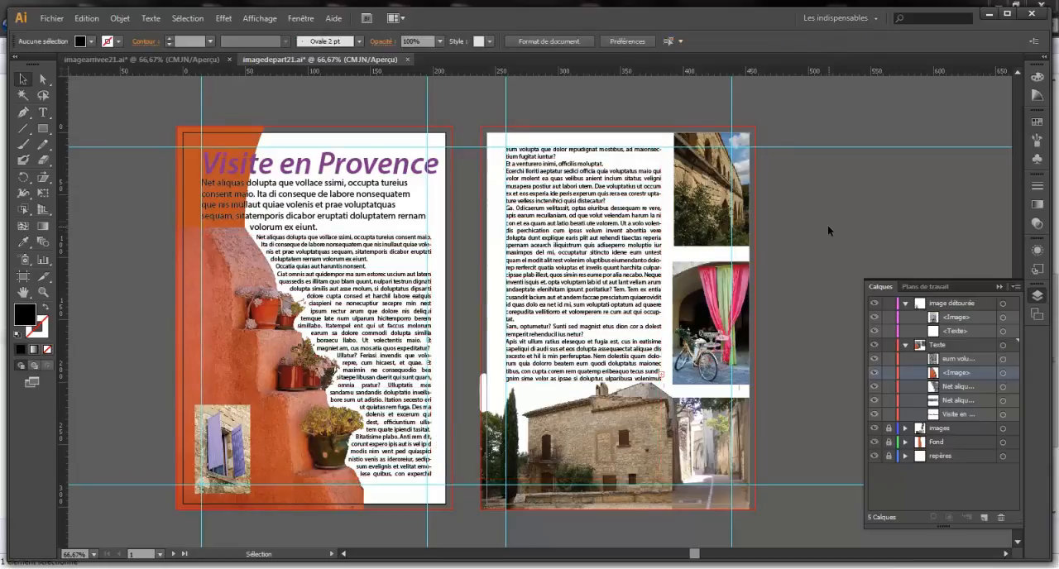
Turn off smart guides and hide the repères layer to remove the guides from both pages
{"action": "left_click", "coordinate": [260, 17]}
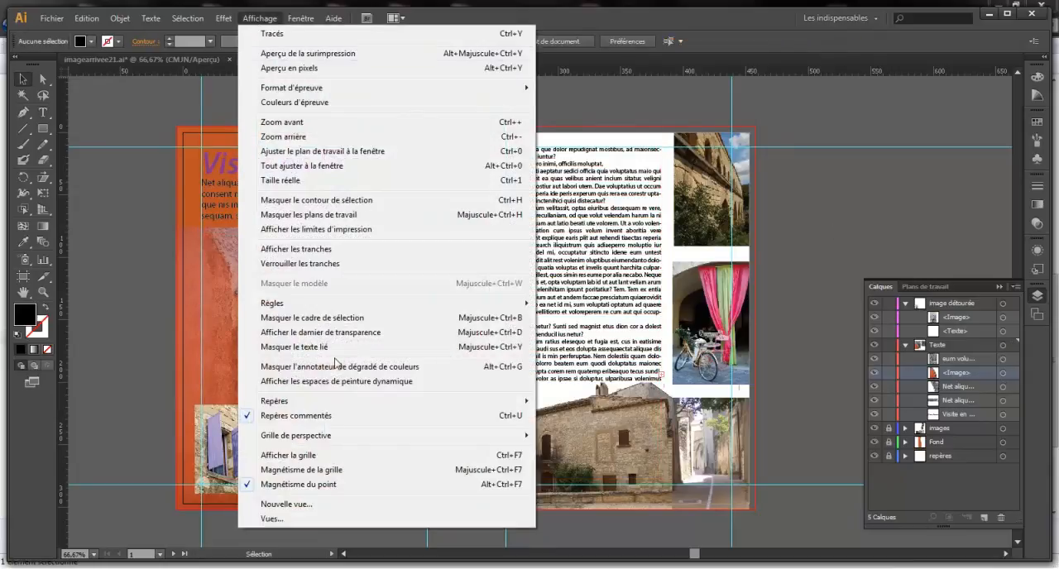
{"action": "left_click", "coordinate": [303, 415]}
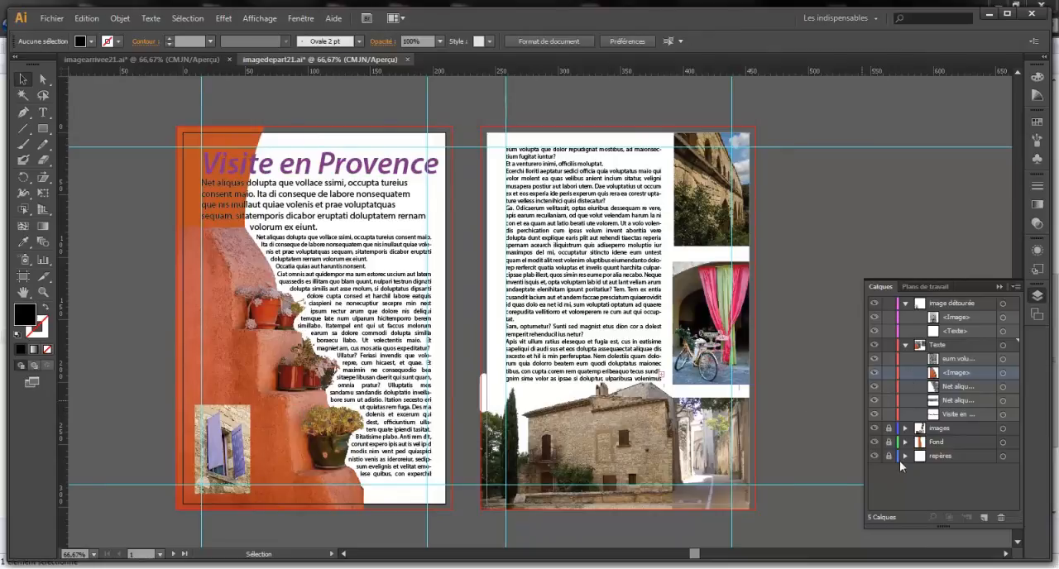
{"action": "left_click", "coordinate": [875, 456]}
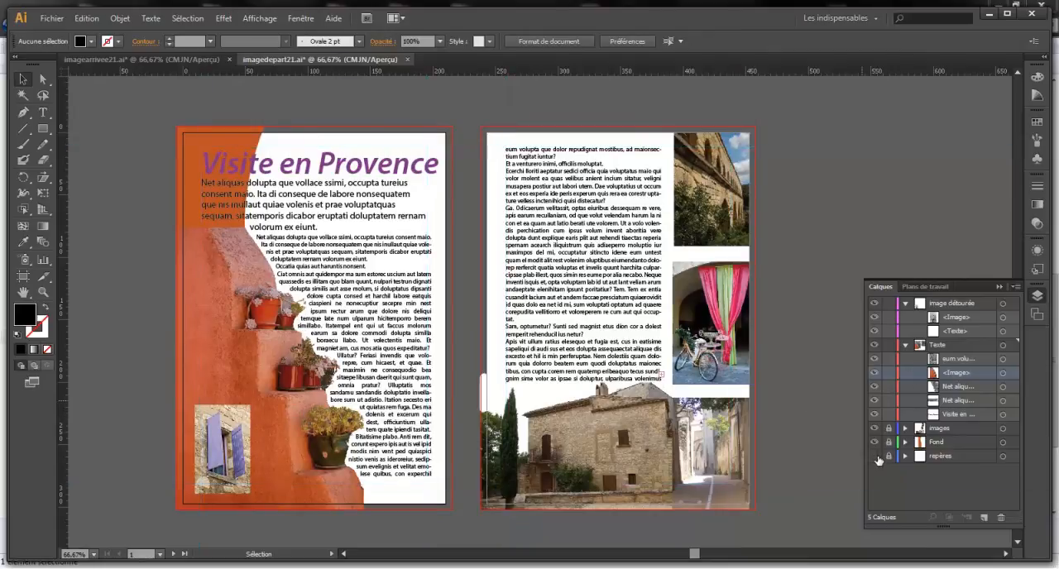